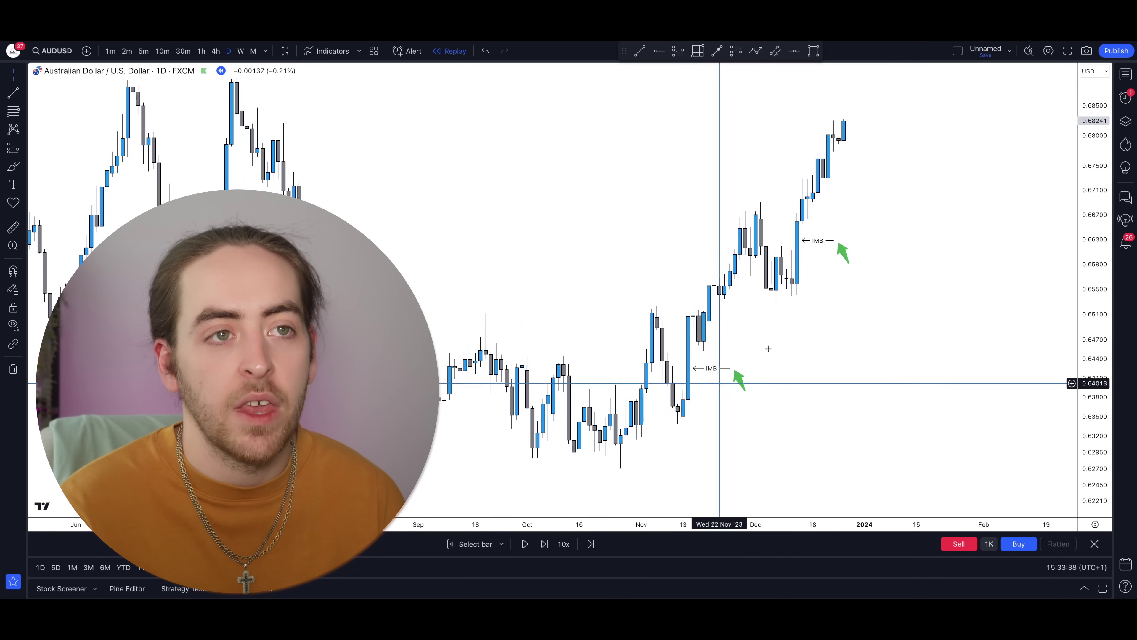
Draw a rectangle over the upper IMB from about 0.66139 to 0.66554, spanning about 11 to 26 December 2023.
{"action": "left_click_drag", "start_coordinate": [890, 236], "coordinate": [939, 241]}
{"action": "left_click_drag", "start_coordinate": [1088, 283], "coordinate": [1089, 264]}
{"action": "left_click", "coordinate": [15, 163]}
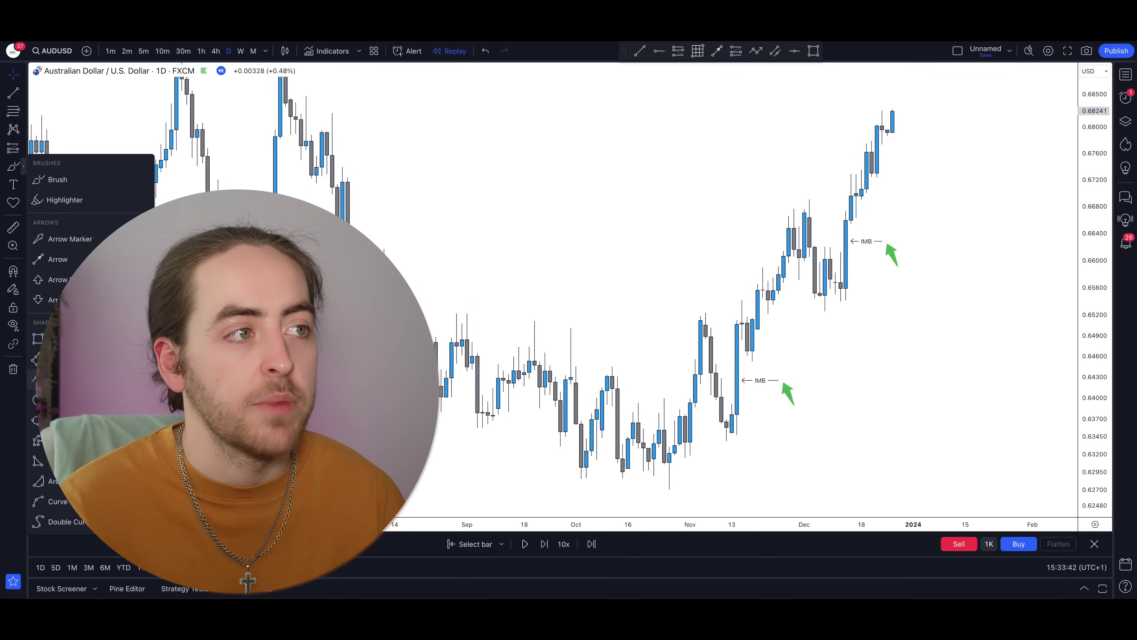
{"action": "left_click", "coordinate": [58, 339]}
{"action": "left_click_drag", "start_coordinate": [841, 251], "coordinate": [892, 223]}
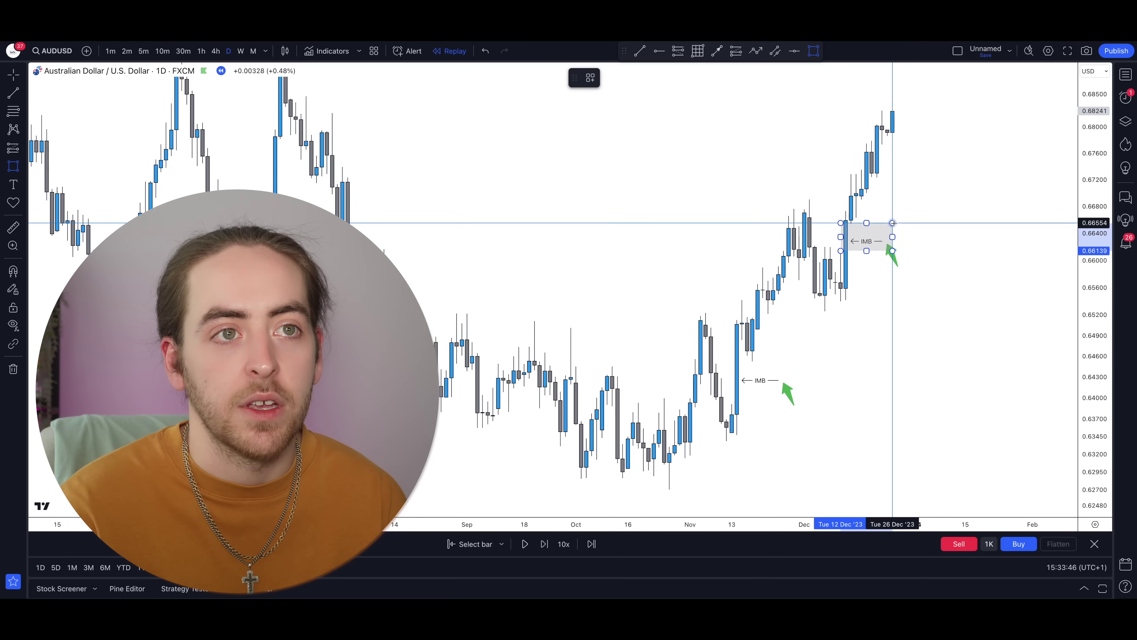
{"action": "left_click", "coordinate": [921, 193]}
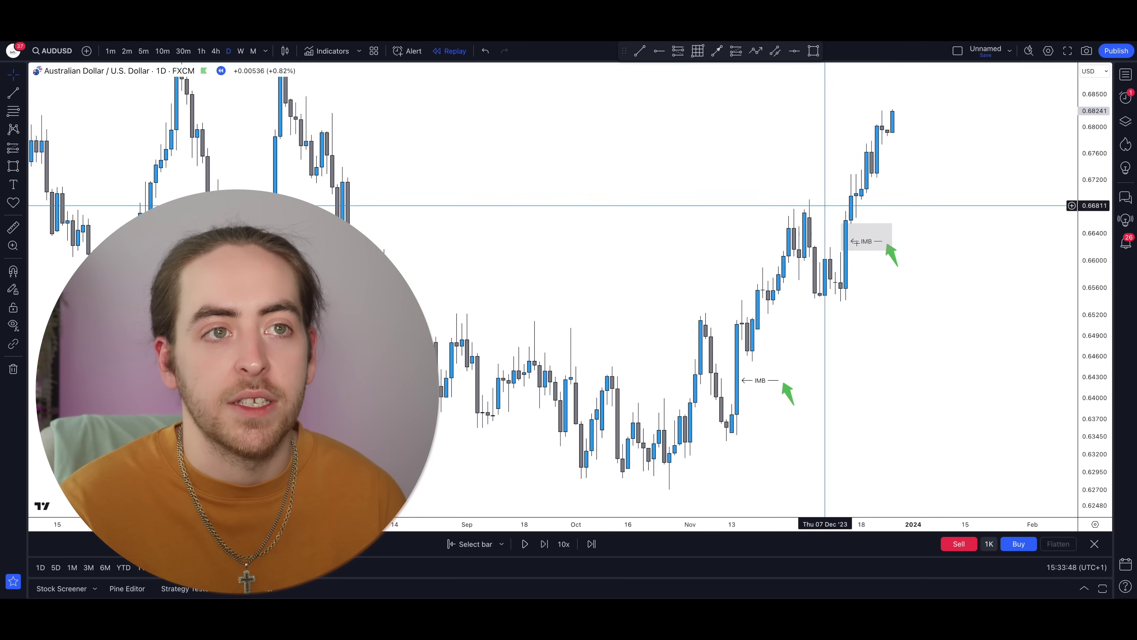
{"action": "left_click", "coordinate": [837, 236]}
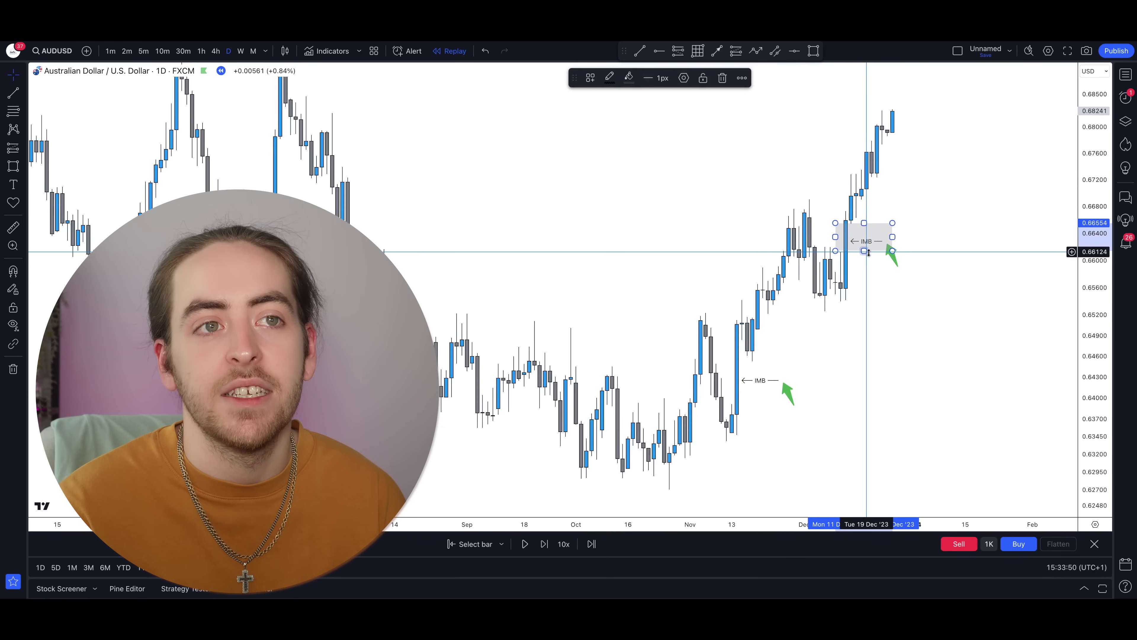
{"action": "left_click", "coordinate": [884, 275]}
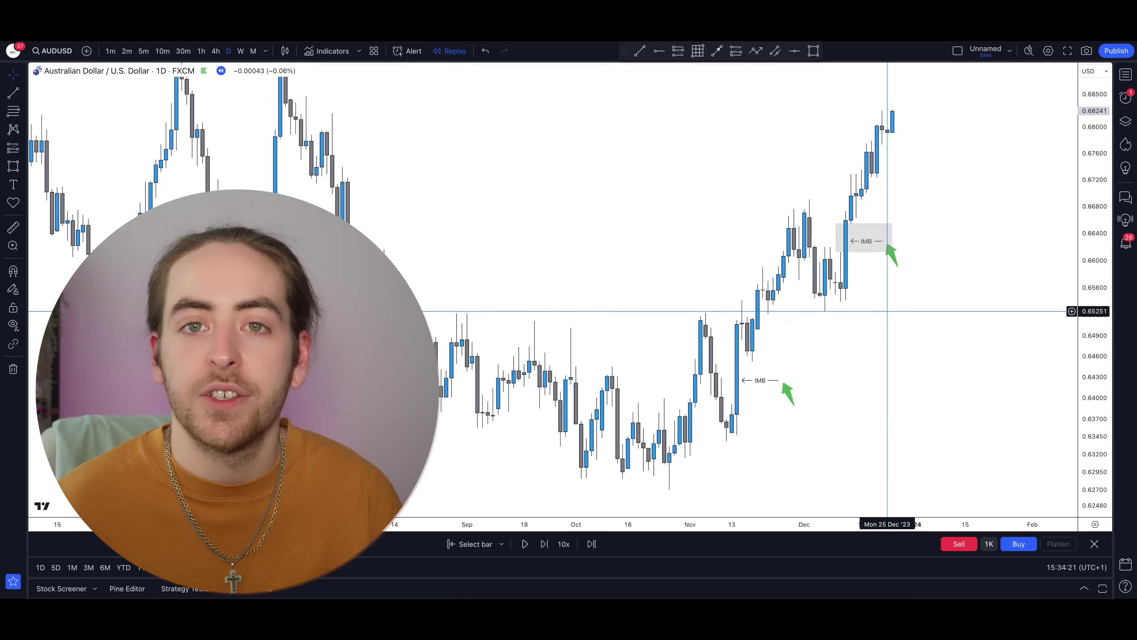
Draw a rectangle over the lower IMB, starting at about 0.64529 on 10 November 2023 and enclosing its green arrow.
{"action": "key", "text": "alt+shift+r"}
{"action": "left_click", "coordinate": [726, 361]}
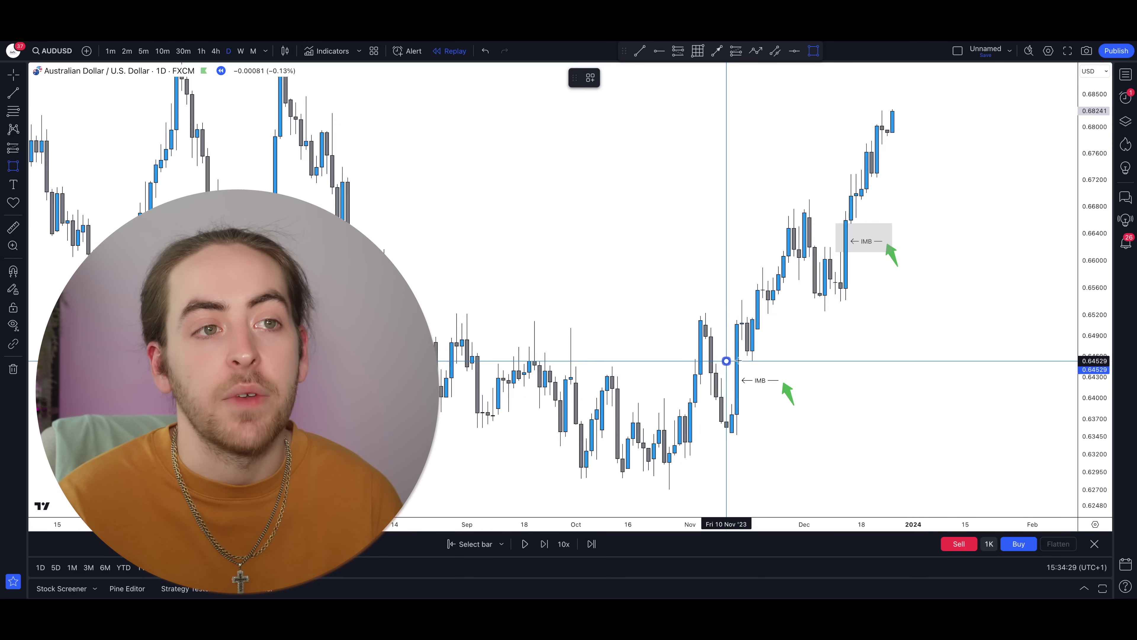
{"action": "left_click", "coordinate": [799, 403]}
{"action": "left_click", "coordinate": [841, 319]}
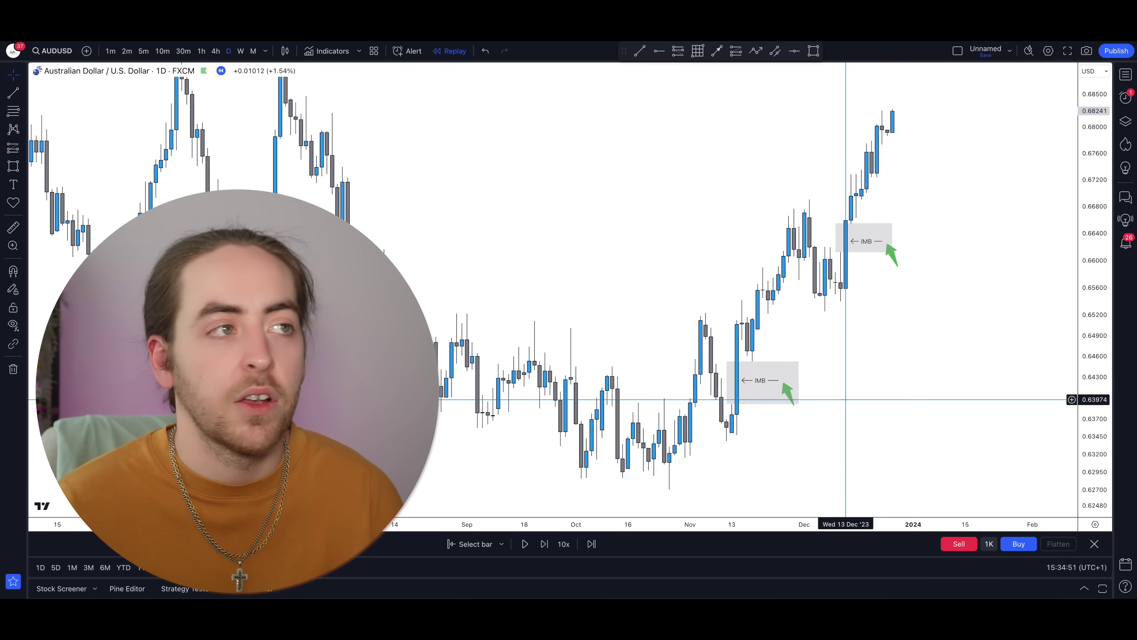
Draw a zigzag path from the latest high below the upper IMB zone, back up to it, and down to the lower zone's level.
{"action": "left_click", "coordinate": [13, 166]}
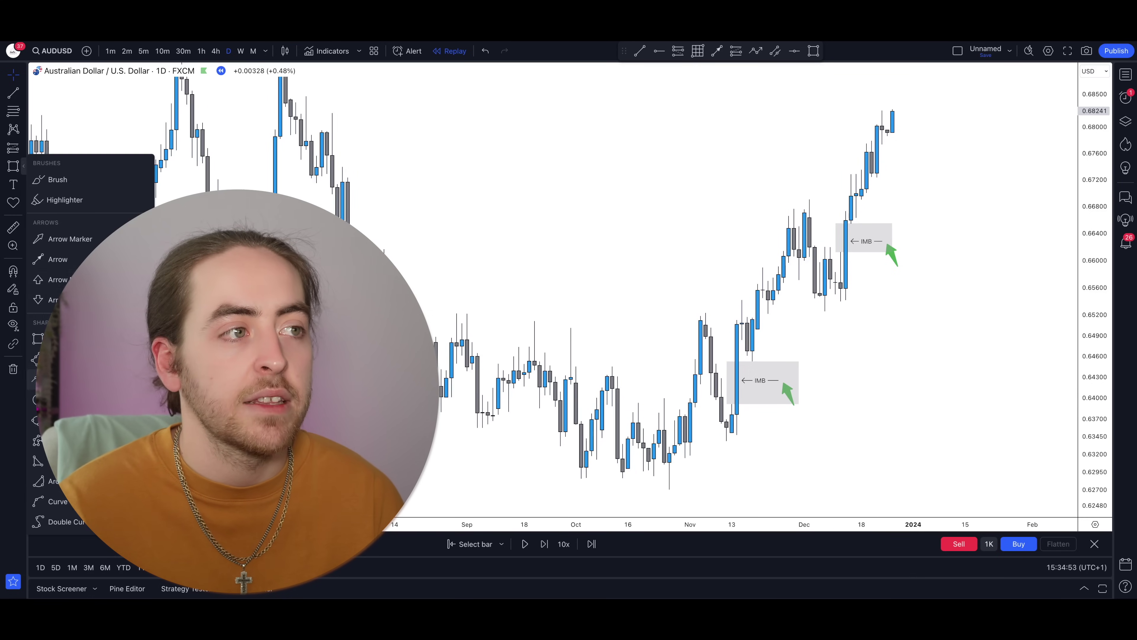
{"action": "left_click", "coordinate": [41, 378]}
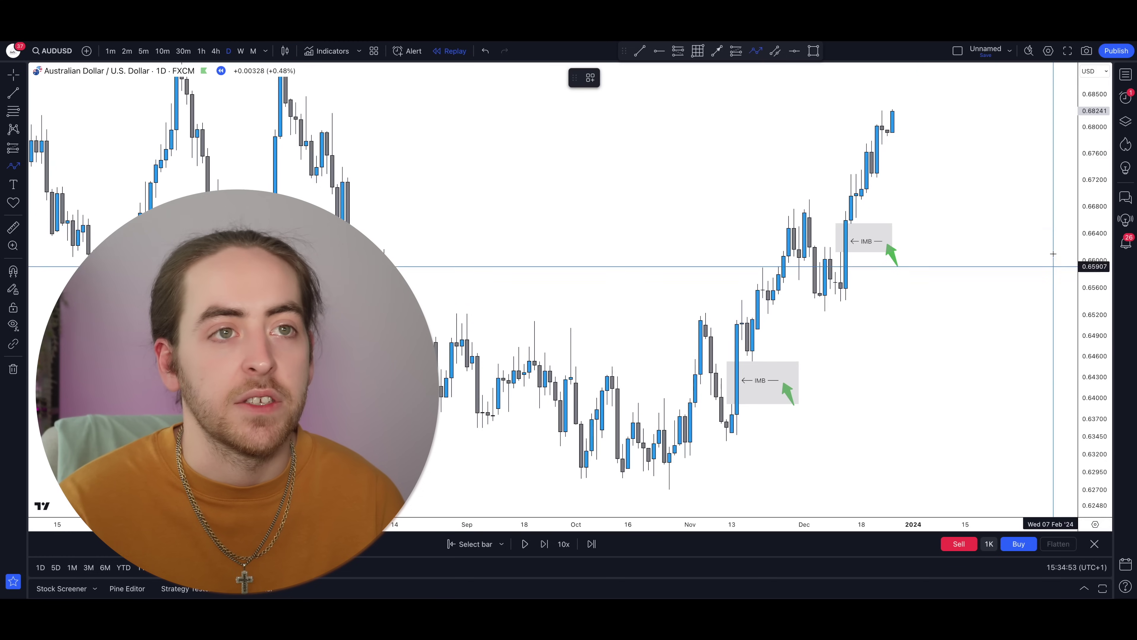
{"action": "left_click", "coordinate": [898, 114]}
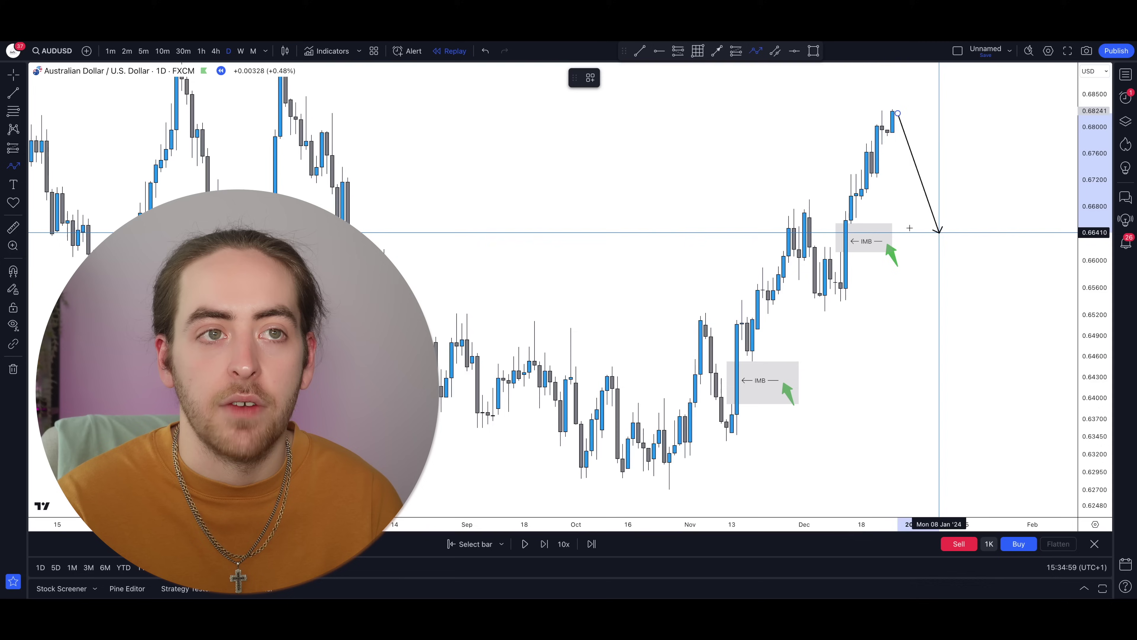
{"action": "left_click", "coordinate": [913, 272]}
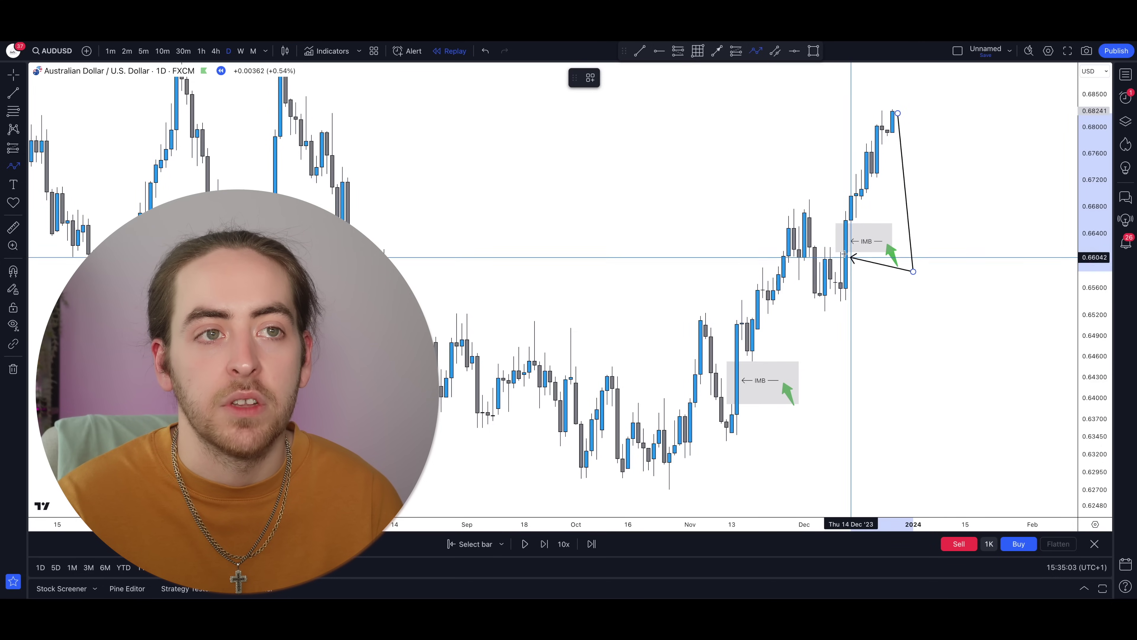
{"action": "left_click", "coordinate": [929, 326]}
{"action": "left_click", "coordinate": [954, 233]}
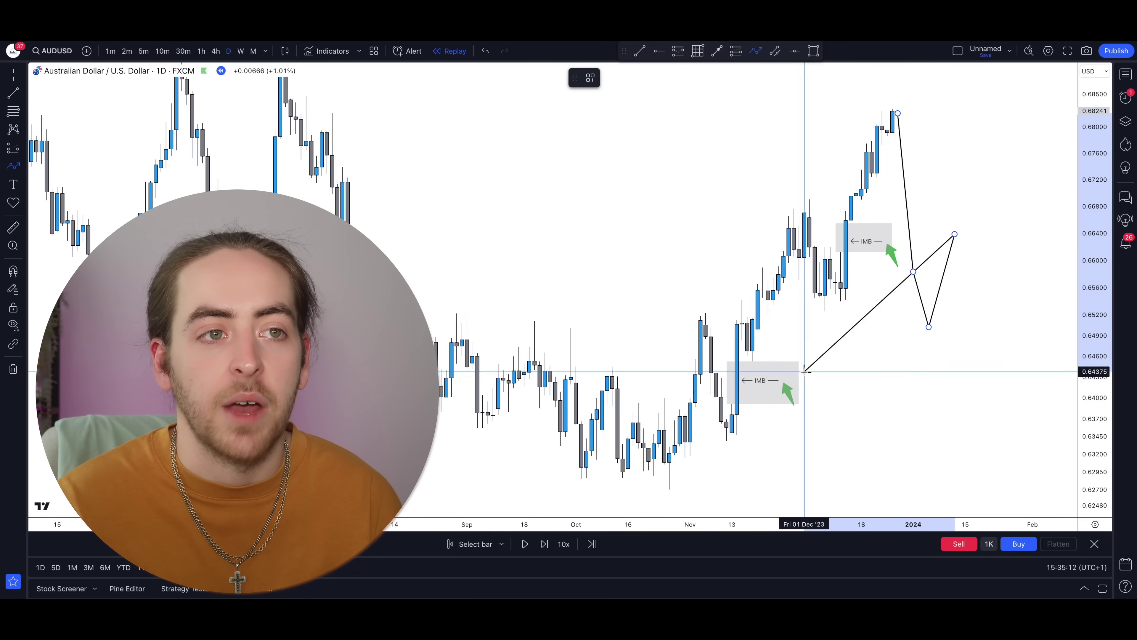
{"action": "left_click", "coordinate": [981, 410]}
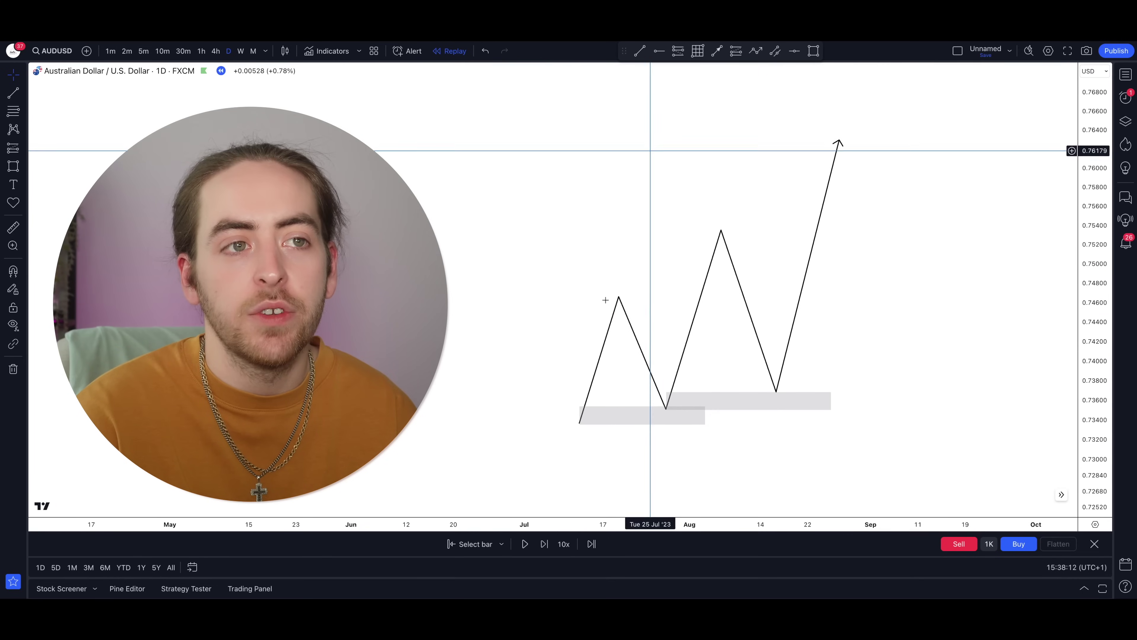
Cover the first two swings of the schematic with a cyan-filled rectangle and the final rising leg with a second rectangle.
{"action": "left_click_drag", "start_coordinate": [863, 239], "coordinate": [890, 233]}
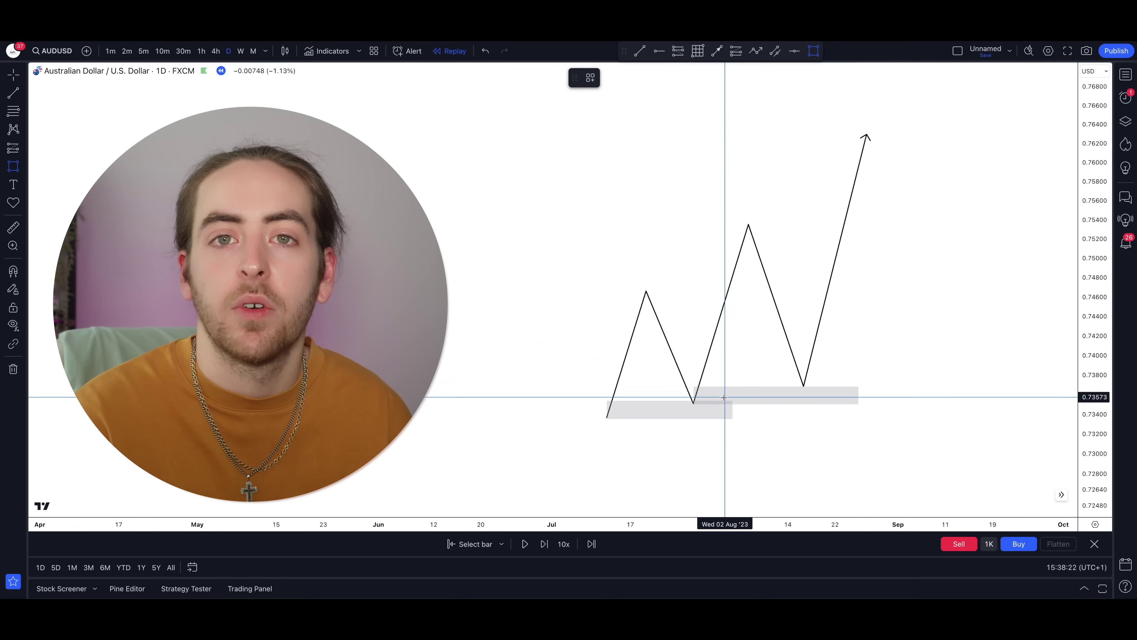
{"action": "mouse_move", "coordinate": [607, 418]}
{"action": "left_mouse_down"}
{"action": "mouse_move", "coordinate": [734, 295]}
{"action": "mouse_move", "coordinate": [804, 201]}
{"action": "left_mouse_up"}
{"action": "left_click", "coordinate": [628, 78]}
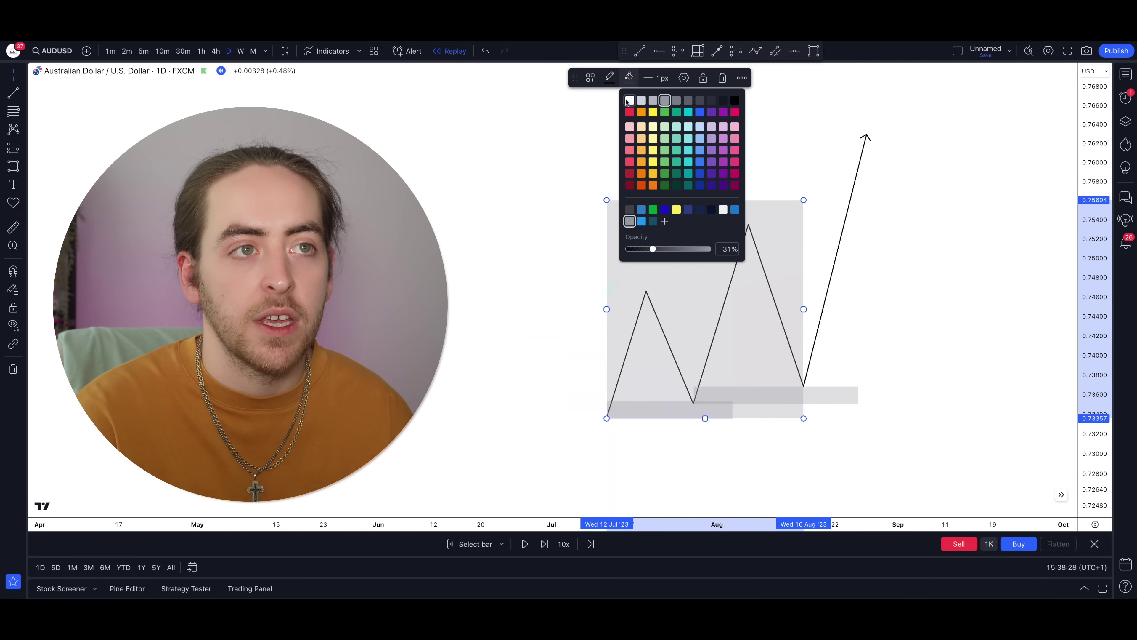
{"action": "left_click", "coordinate": [688, 112]}
{"action": "left_click", "coordinate": [749, 154]}
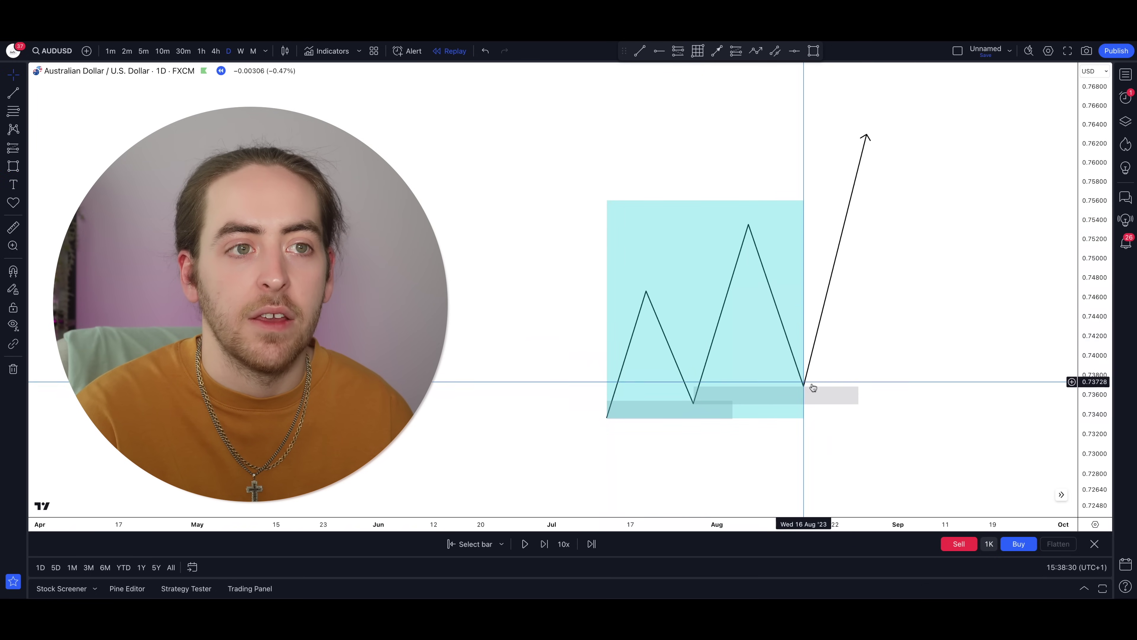
{"action": "mouse_move", "coordinate": [804, 386]}
{"action": "left_mouse_down"}
{"action": "mouse_move", "coordinate": [922, 128]}
{"action": "mouse_move", "coordinate": [898, 133]}
{"action": "left_mouse_up"}
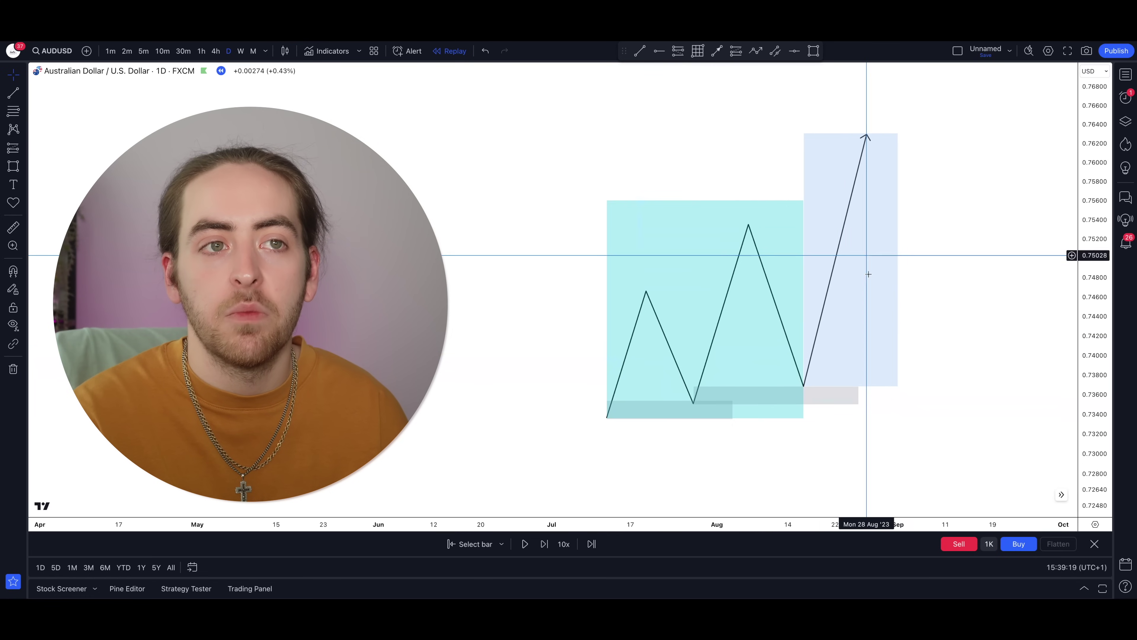
Add a horizontal arrow pointing at the final rising leg at about 0.74828 and apply the IMB template to it.
{"action": "left_click", "coordinate": [11, 168]}
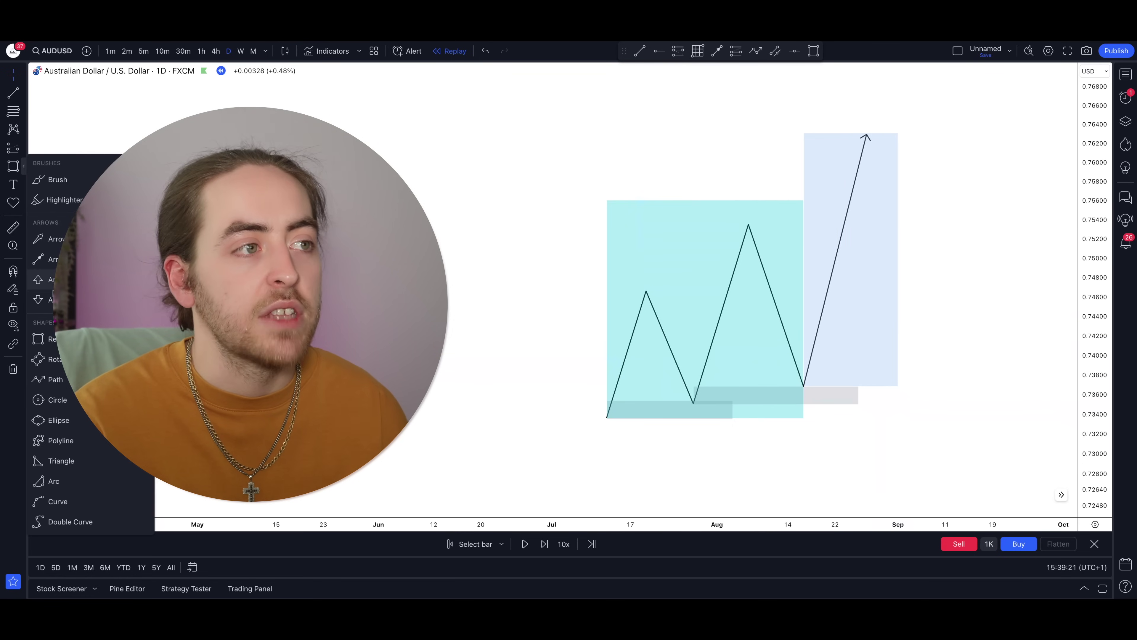
{"action": "left_click", "coordinate": [50, 259]}
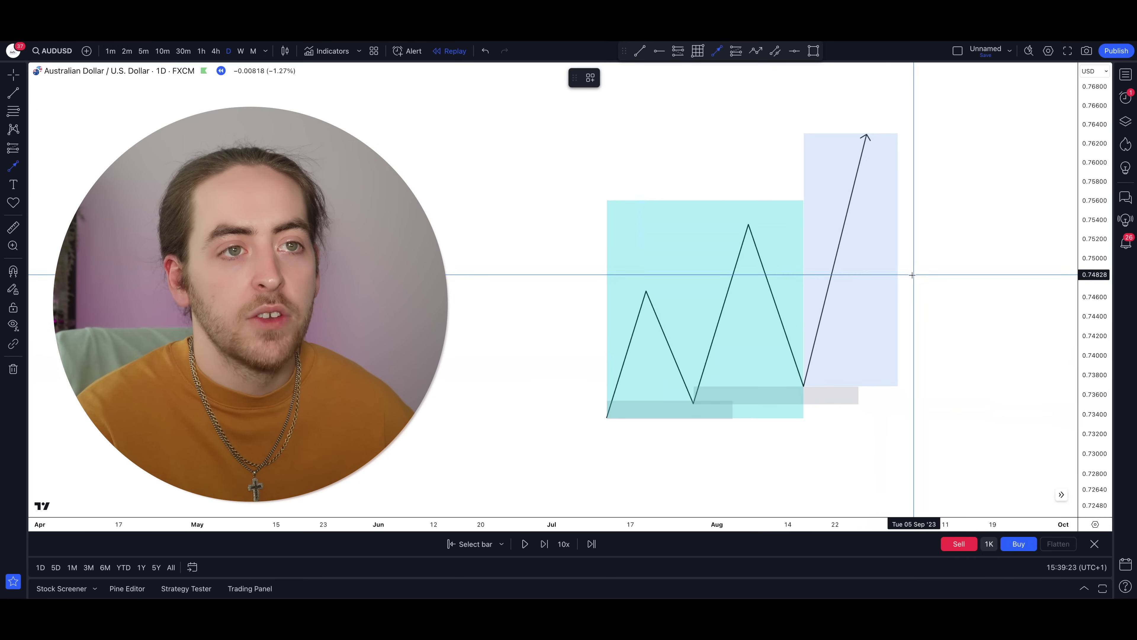
{"action": "left_click", "coordinate": [840, 276]}
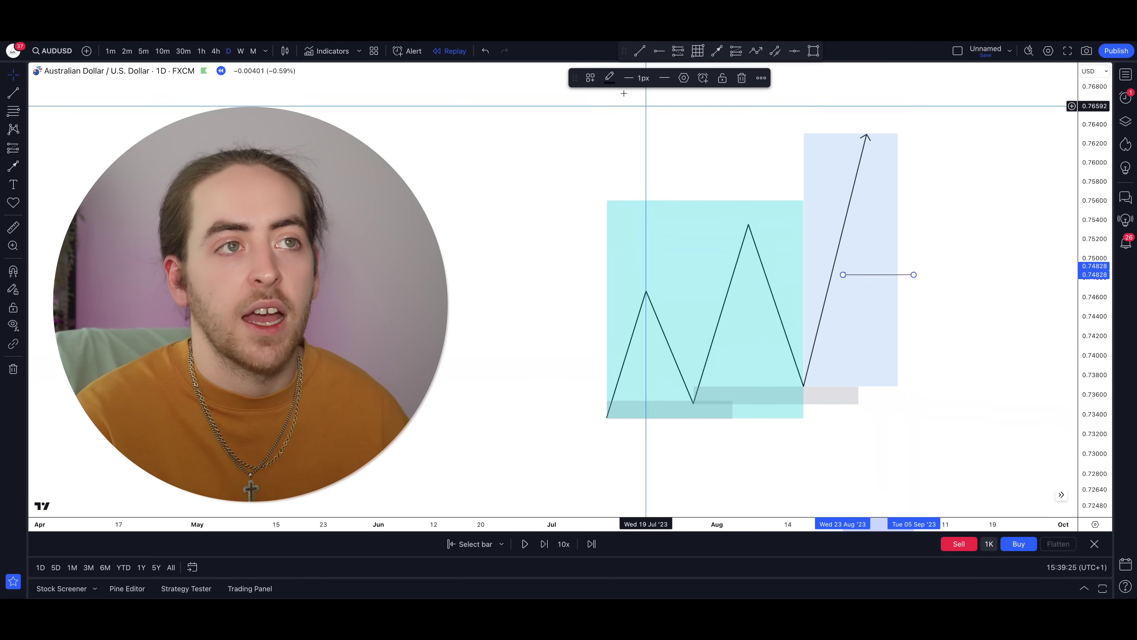
{"action": "left_click", "coordinate": [589, 76]}
{"action": "left_click", "coordinate": [618, 187]}
{"action": "left_click", "coordinate": [514, 168]}
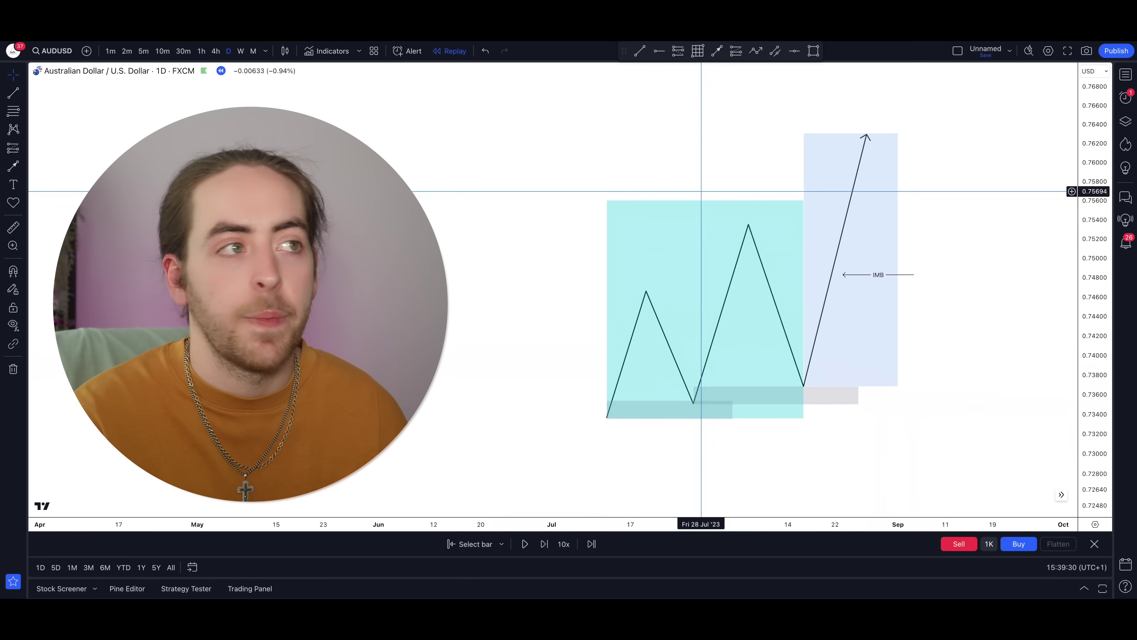
Draw a thin rectangle at the base of the final rising leg, from about 0.73682 to 0.739, extending past mid-September.
{"action": "left_click", "coordinate": [15, 165]}
{"action": "left_click", "coordinate": [58, 346]}
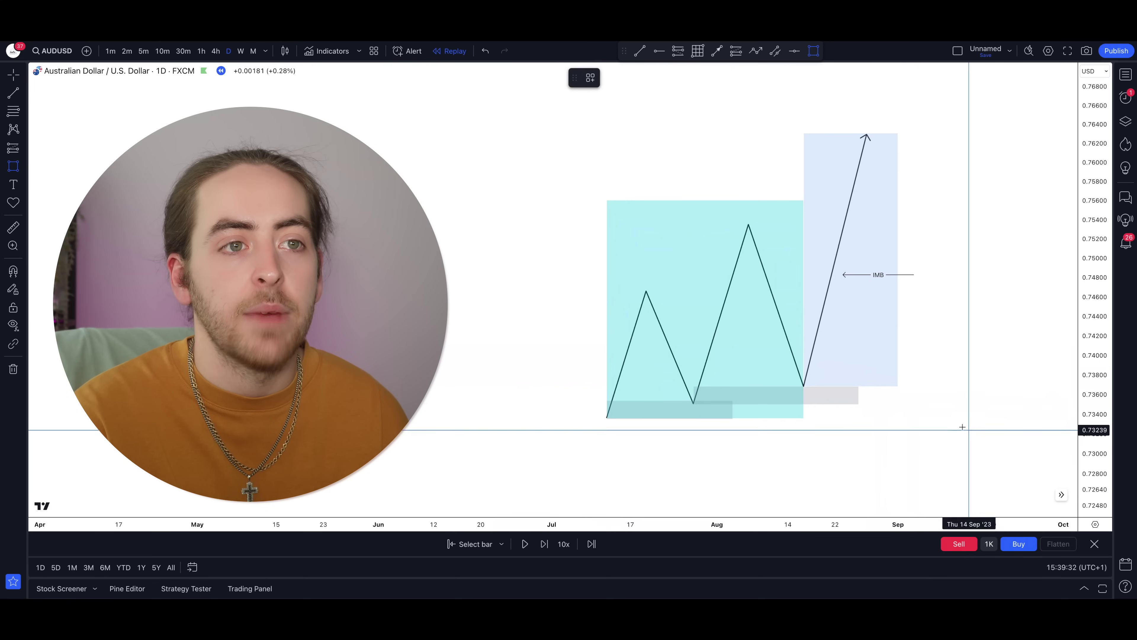
{"action": "left_click", "coordinate": [804, 386]}
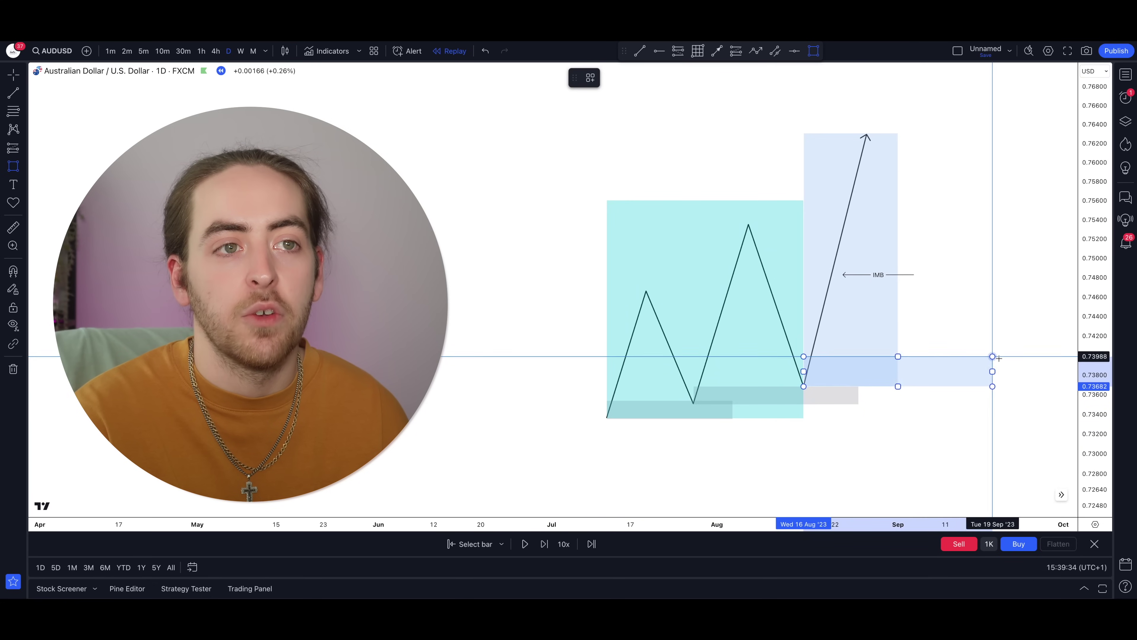
{"action": "left_click", "coordinate": [1008, 365]}
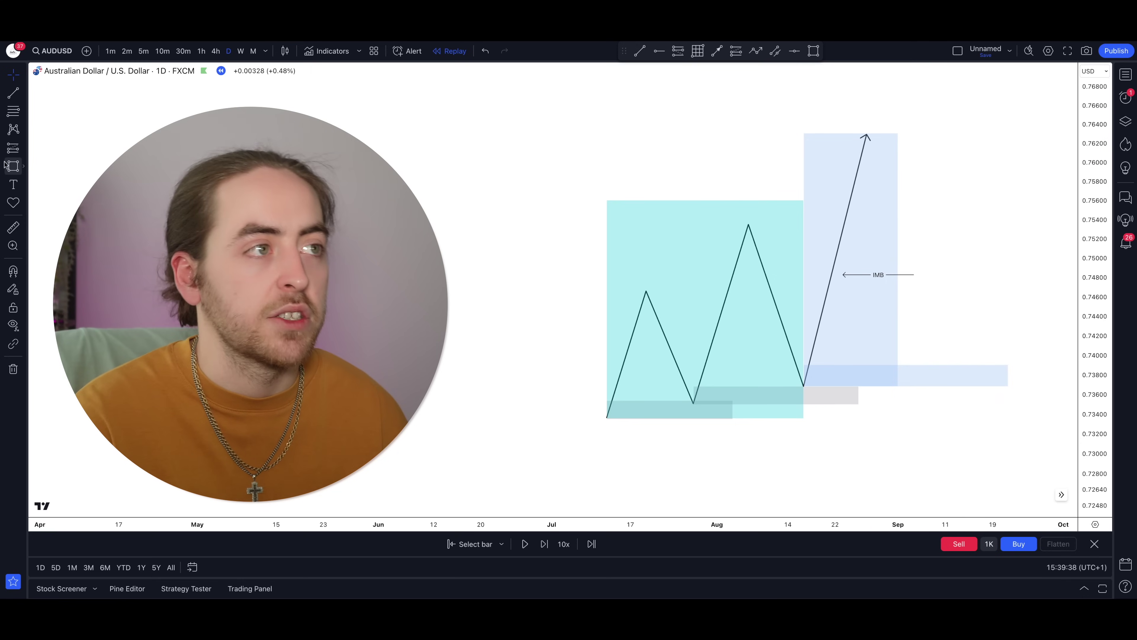
Draw a path from the final leg's peak down into the new blue zone at about 0.73837, finishing above the peak.
{"action": "left_click", "coordinate": [22, 166]}
{"action": "left_click", "coordinate": [55, 379]}
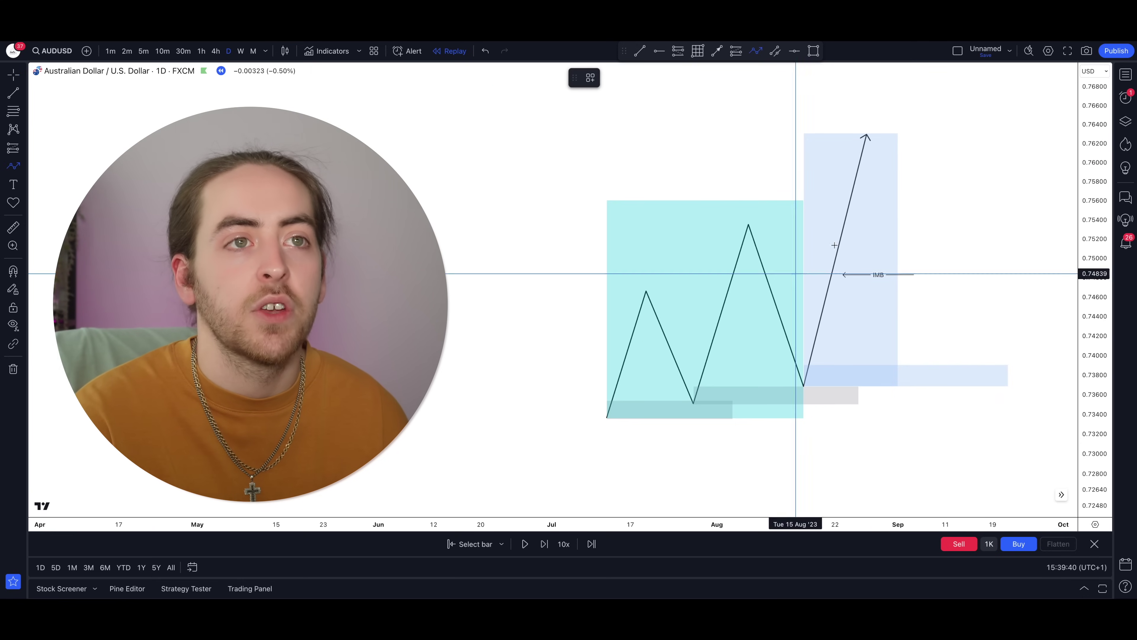
{"action": "left_click", "coordinate": [874, 133]}
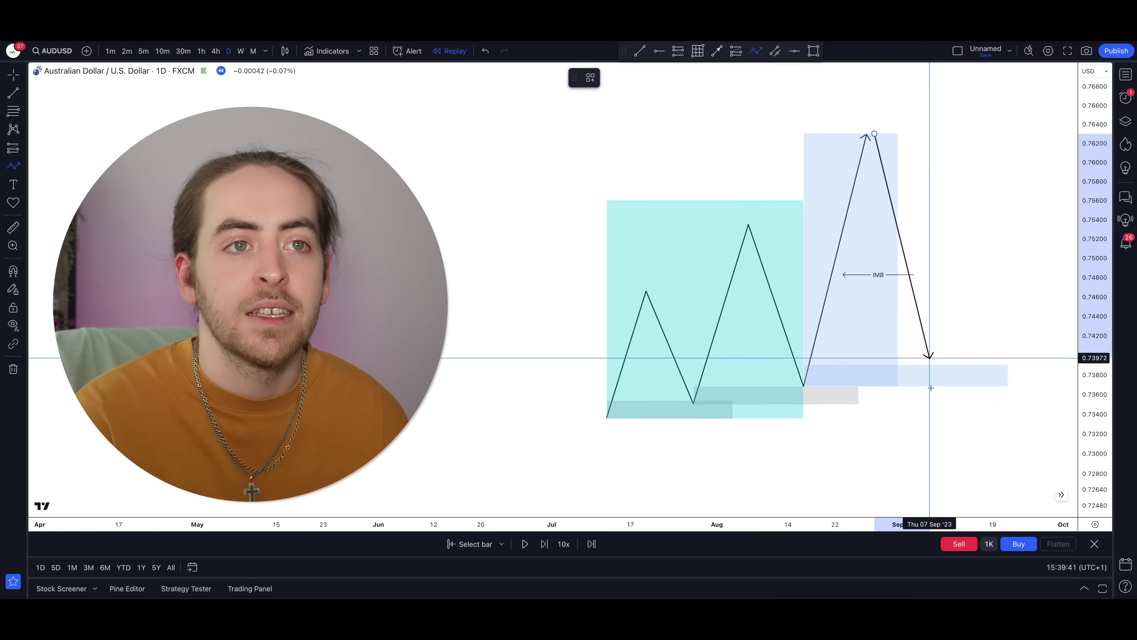
{"action": "left_click", "coordinate": [930, 371]}
{"action": "double_click", "coordinate": [1016, 82]}
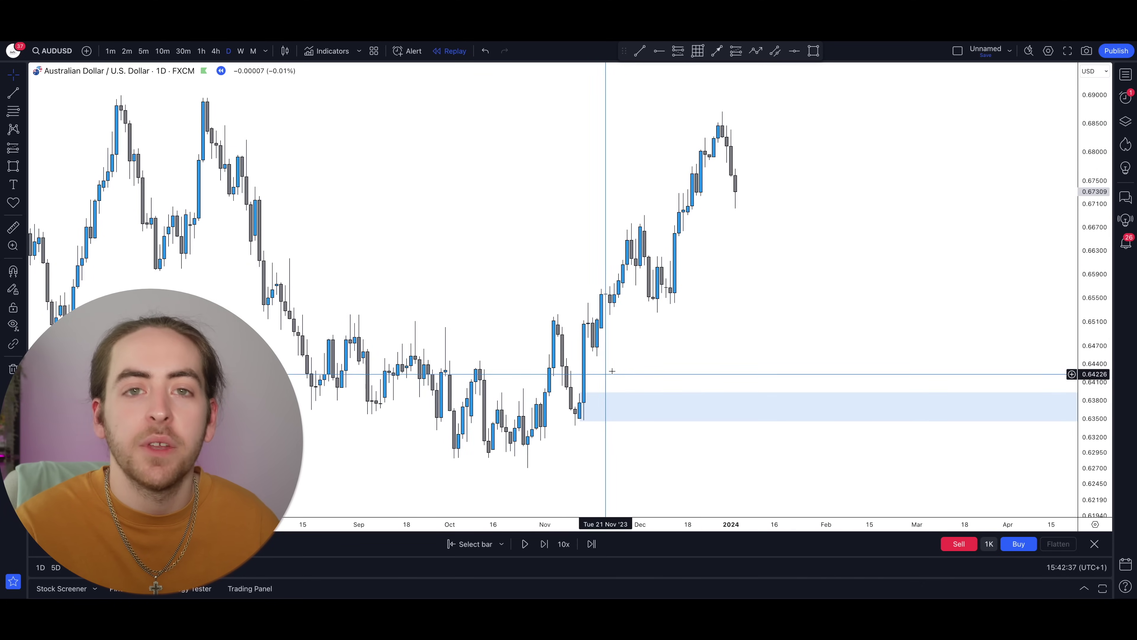
Draw a rectangle zone at the base of the mid-December rally, from about 0.654 to 0.661, extending into March 2024.
{"action": "left_click_drag", "start_coordinate": [719, 338], "coordinate": [655, 340]}
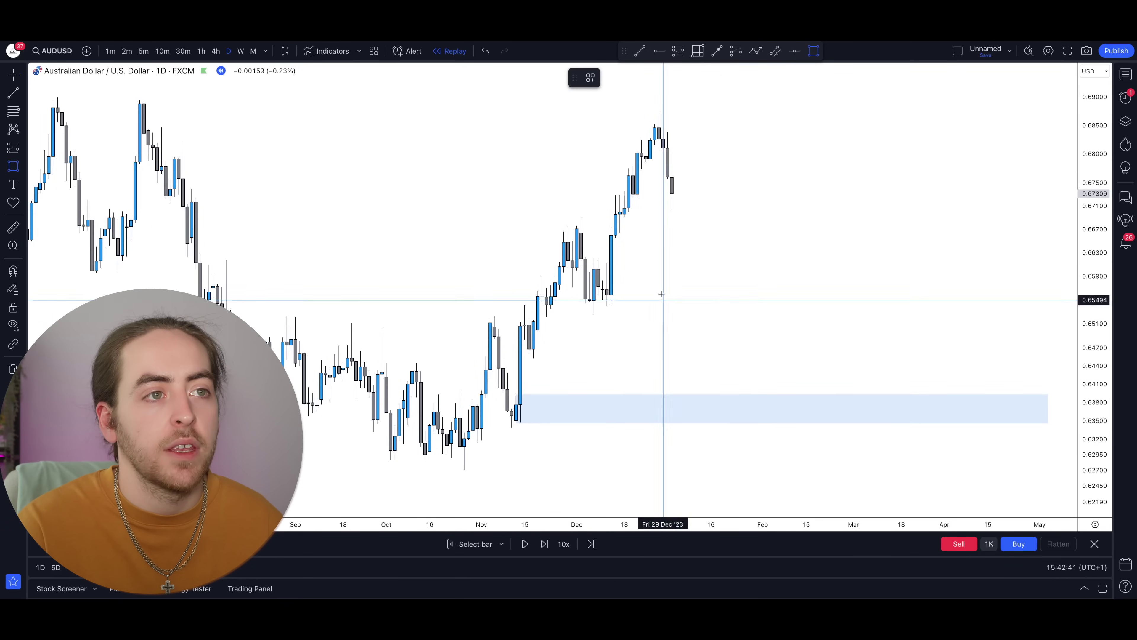
{"action": "mouse_move", "coordinate": [608, 262]}
{"action": "left_mouse_down"}
{"action": "mouse_move", "coordinate": [726, 272]}
{"action": "mouse_move", "coordinate": [888, 308]}
{"action": "left_mouse_up"}
{"action": "left_click", "coordinate": [726, 203]}
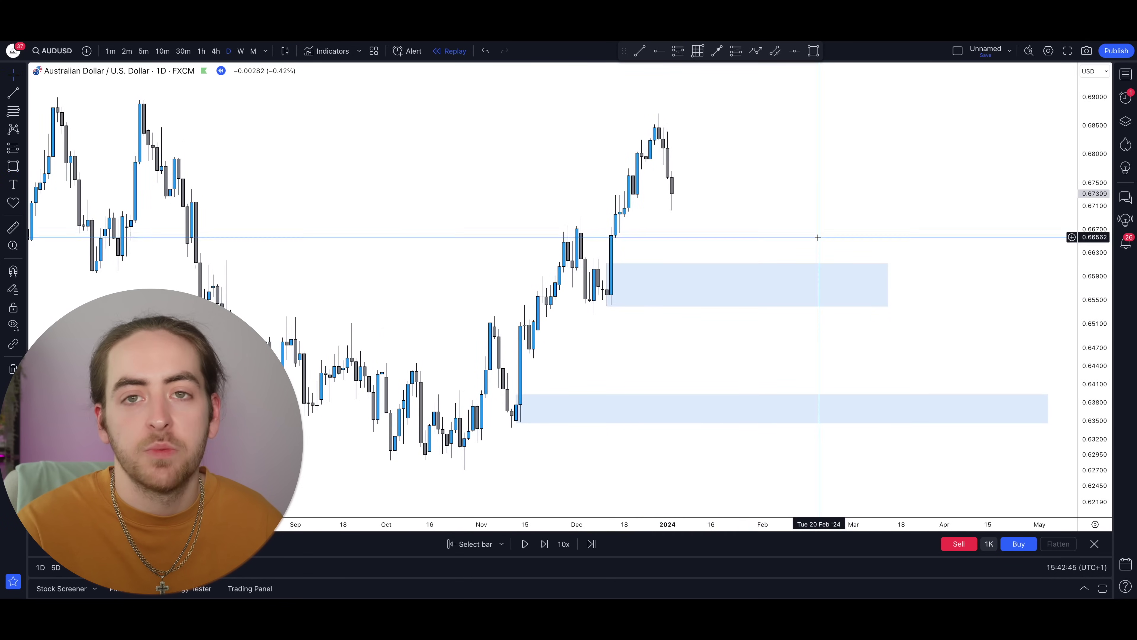
Draw a zigzag path beside the latest candle, making lower highs and lows, through the upper zone down to the lower zone's upper edge.
{"action": "left_click_drag", "start_coordinate": [854, 348], "coordinate": [829, 346]}
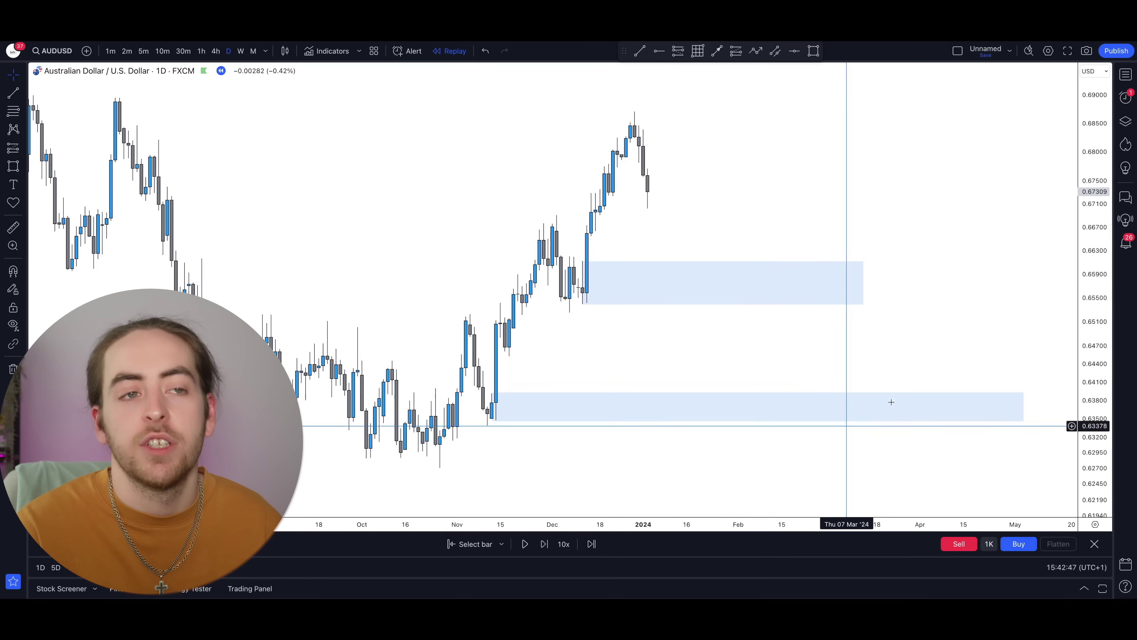
{"action": "left_click_drag", "start_coordinate": [859, 195], "coordinate": [780, 202]}
{"action": "scroll", "coordinate": [652, 183], "scroll_direction": "left", "scroll_amount": 2}
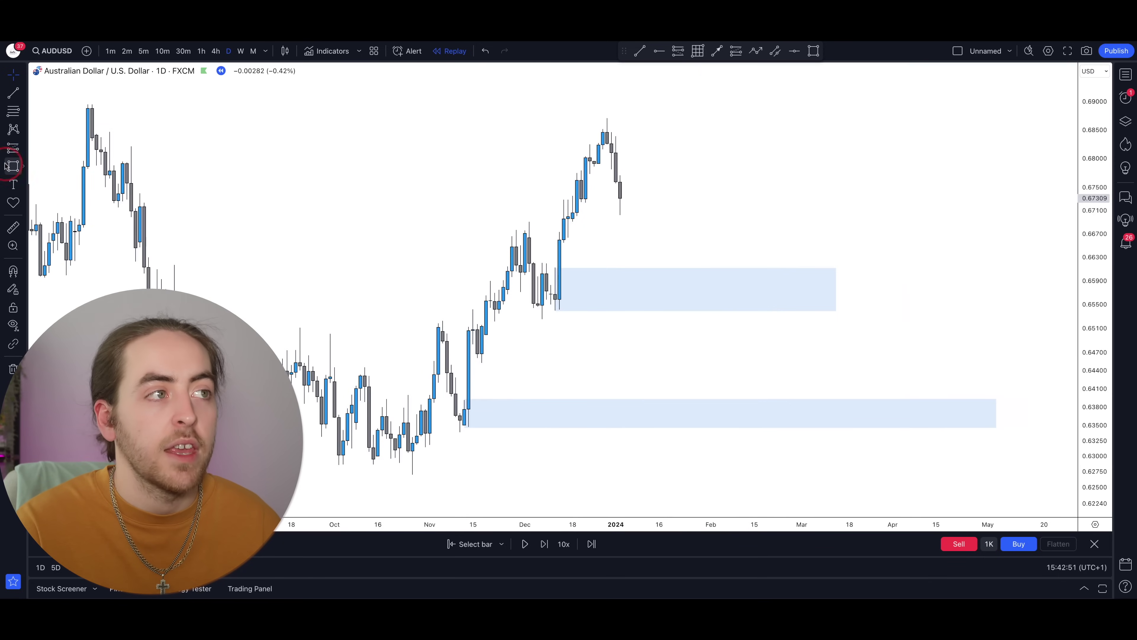
{"action": "left_click", "coordinate": [5, 166]}
{"action": "left_click", "coordinate": [44, 178]}
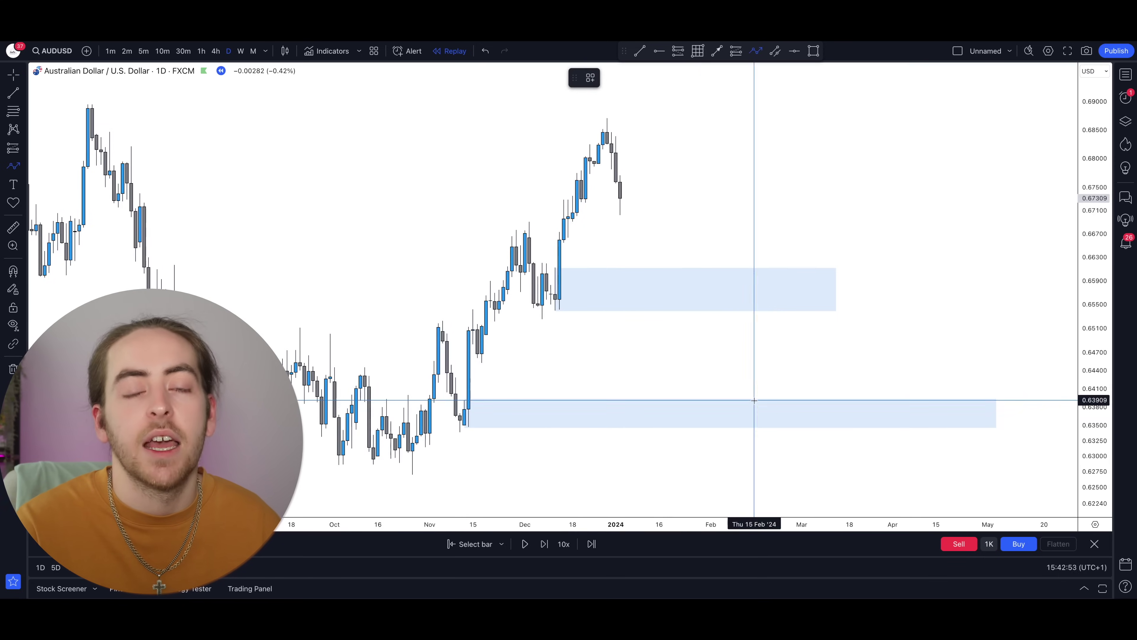
{"action": "left_click_drag", "start_coordinate": [628, 193], "coordinate": [637, 233]}
{"action": "left_click", "coordinate": [637, 235]}
{"action": "left_click", "coordinate": [655, 174]}
{"action": "left_click", "coordinate": [676, 262]}
{"action": "left_click", "coordinate": [698, 200]}
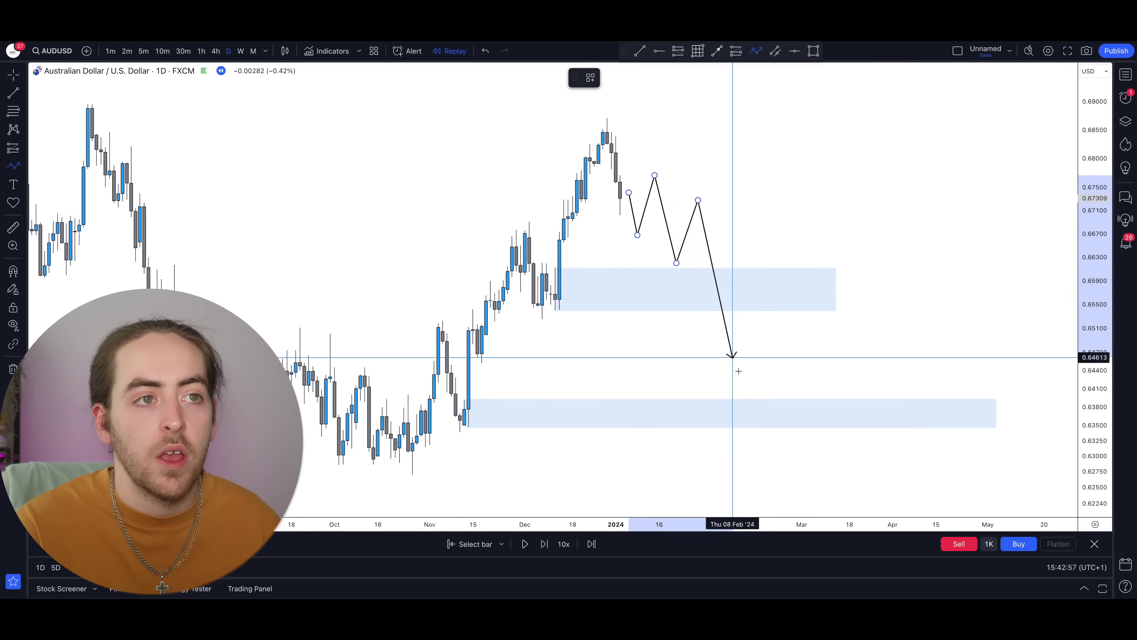
{"action": "double_click", "coordinate": [741, 397]}
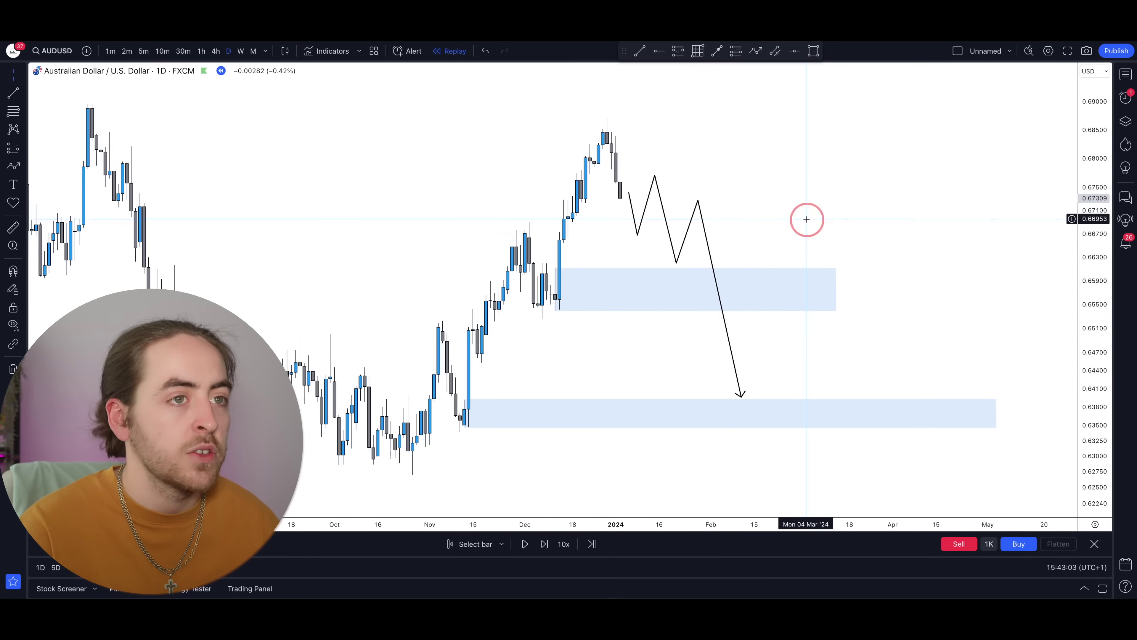
Draw a path forming a small W into the lower zone down to about 0.6355, ending in a steep rise above the December peak.
{"action": "left_click", "coordinate": [11, 169]}
{"action": "left_click", "coordinate": [780, 388]}
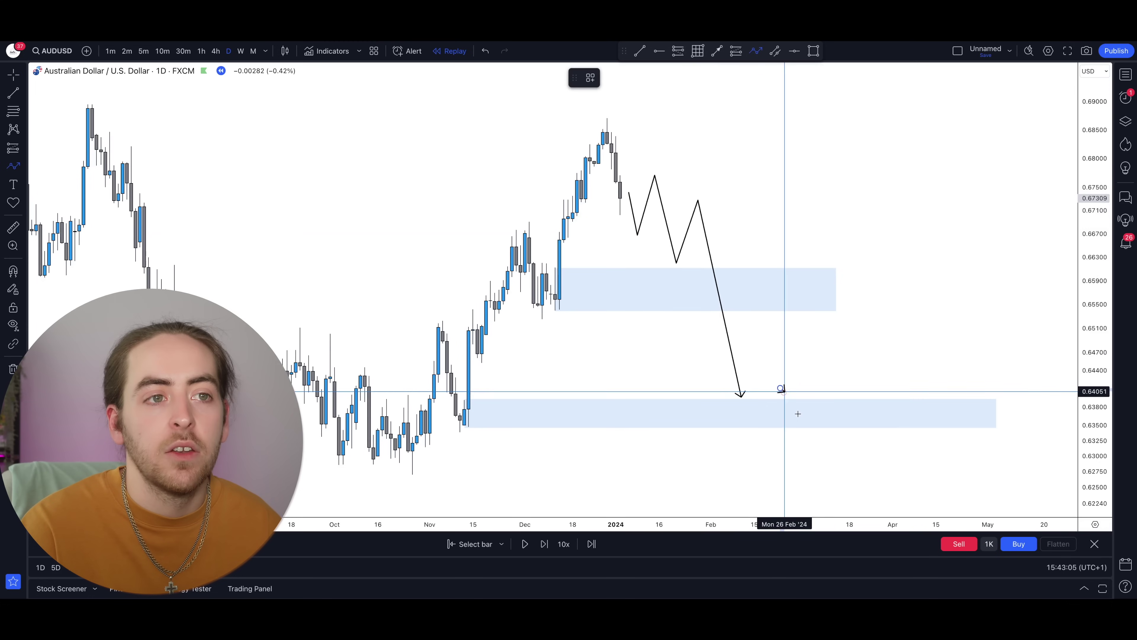
{"action": "left_click", "coordinate": [793, 415]}
{"action": "left_click", "coordinate": [797, 386]}
{"action": "left_click", "coordinate": [815, 422]}
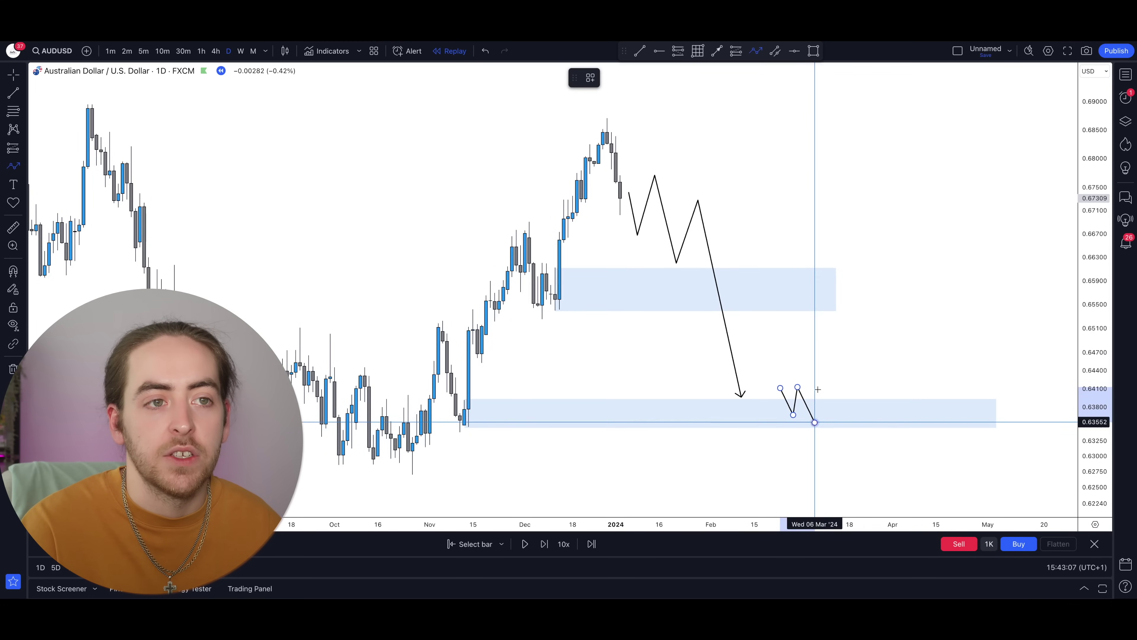
{"action": "double_click", "coordinate": [875, 87]}
Pause the bar replay at the May 2024 candles and review how price reacted at the lower demand zone.
{"action": "left_click_drag", "start_coordinate": [934, 175], "coordinate": [995, 172]}
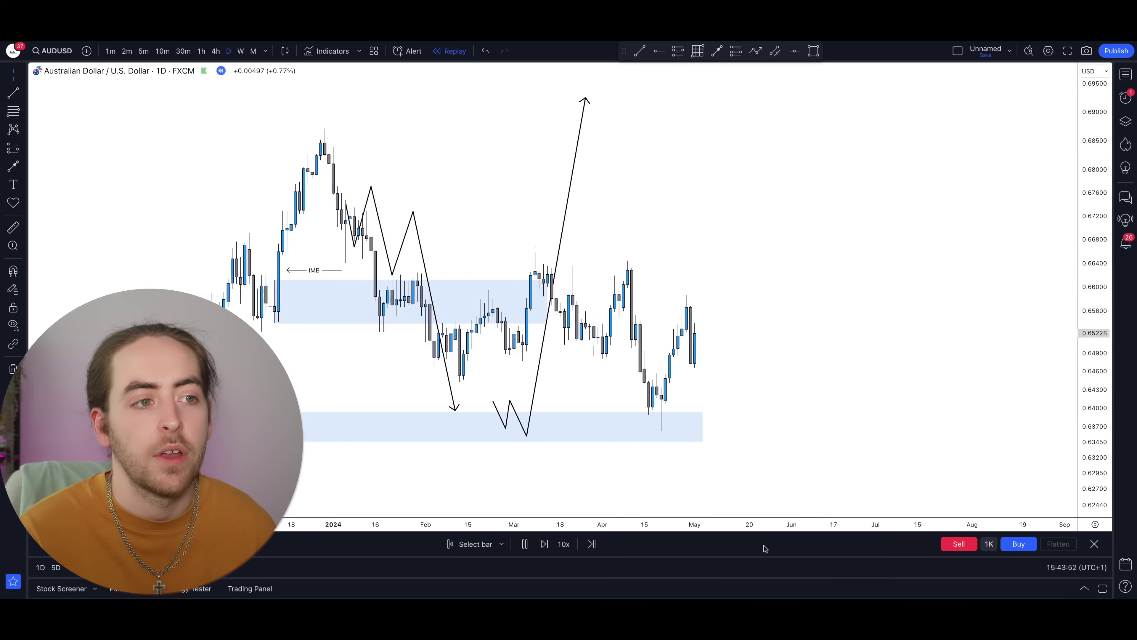
{"action": "left_click", "coordinate": [527, 543]}
{"action": "left_click_drag", "start_coordinate": [626, 454], "coordinate": [546, 474]}
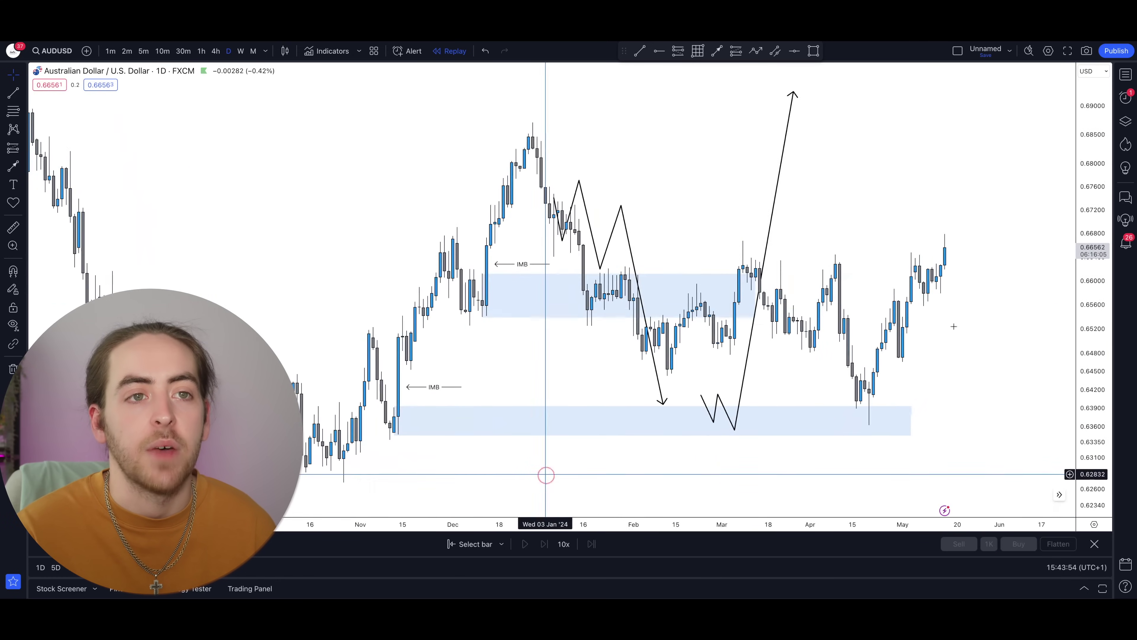
{"action": "left_click", "coordinate": [877, 410]}
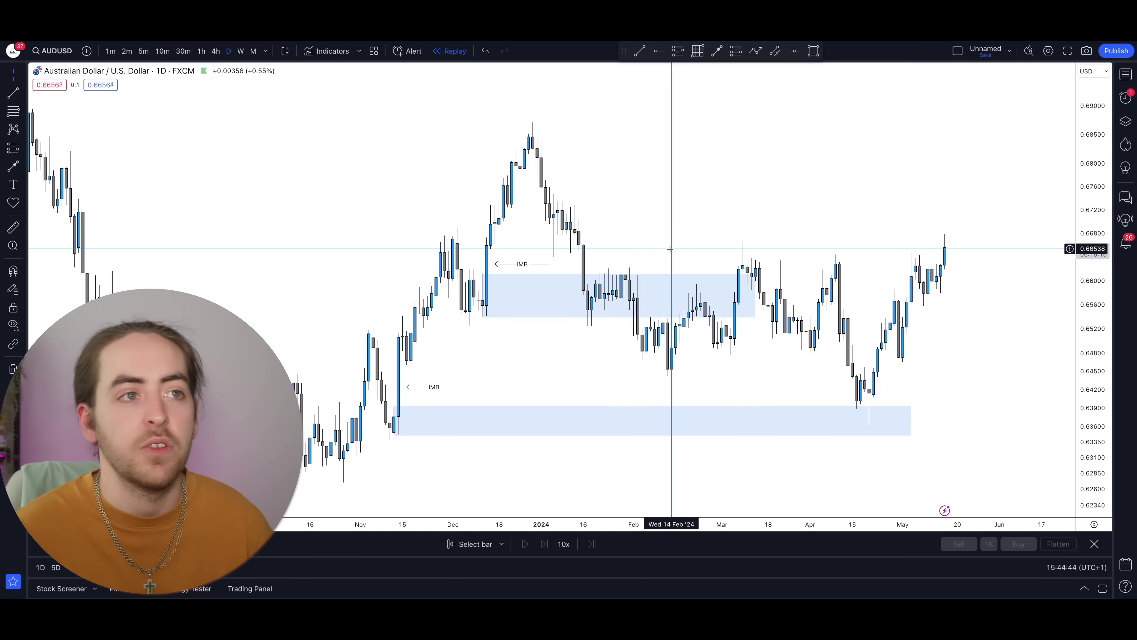
Draw a short arrow at about 0.667 pointing back at the imbalance in the mid-January sell-off.
{"action": "left_click", "coordinate": [12, 166]}
{"action": "left_click", "coordinate": [600, 238]}
{"action": "left_click", "coordinate": [582, 238]}
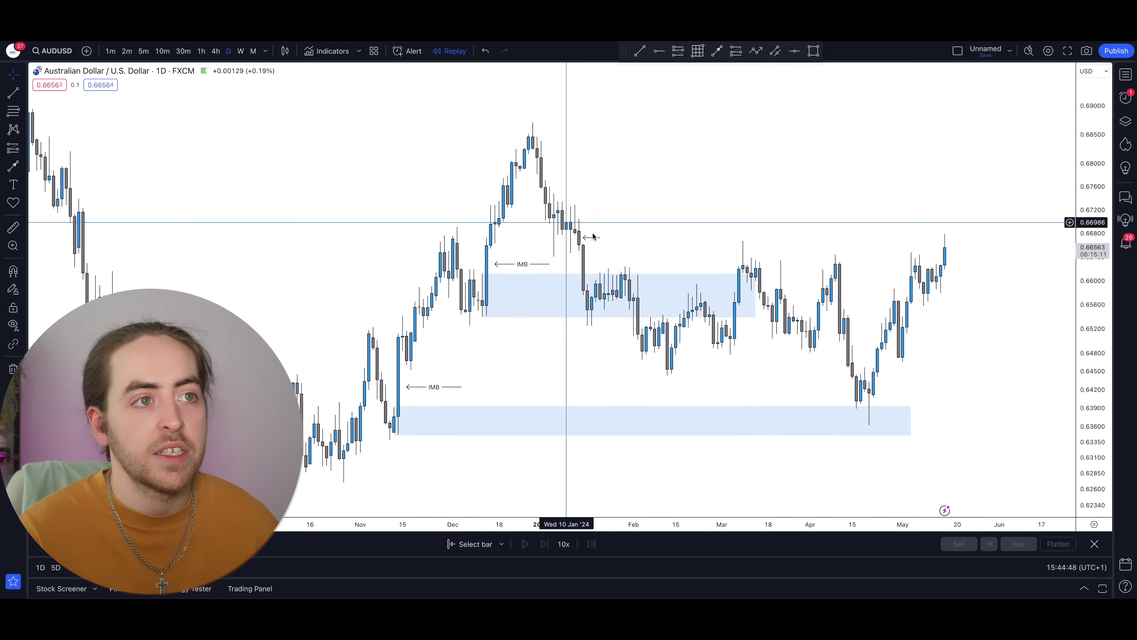
Draw a rectangle supply zone at the origin of the mid-January drop, from 0.66770 to 0.67263, extending to 12 June 2024.
{"action": "left_click", "coordinate": [8, 168]}
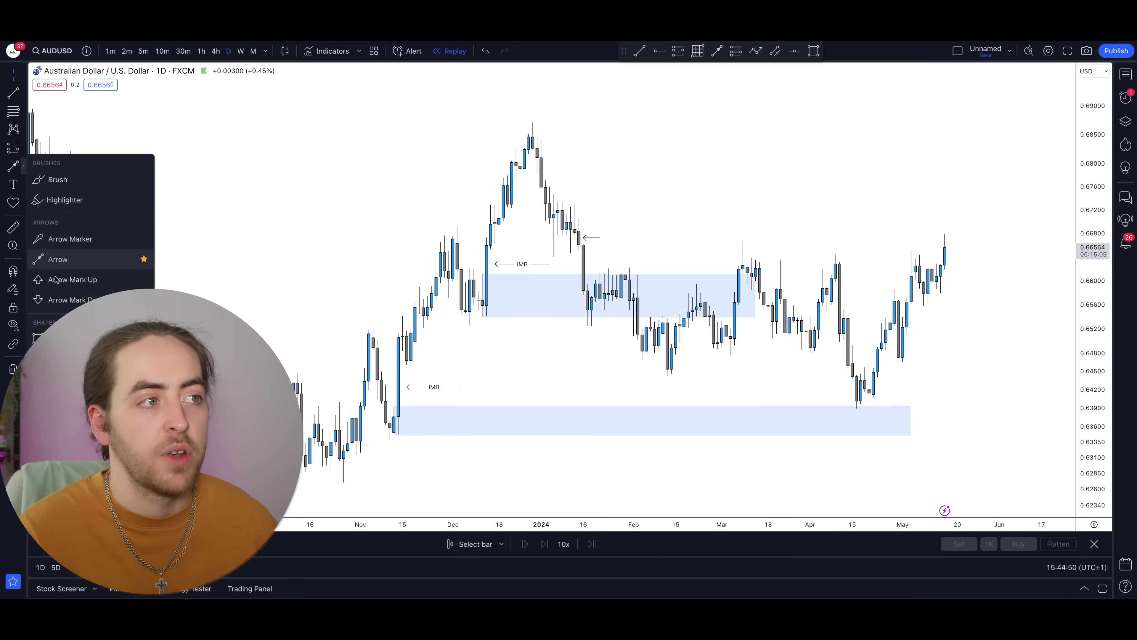
{"action": "left_click", "coordinate": [58, 338]}
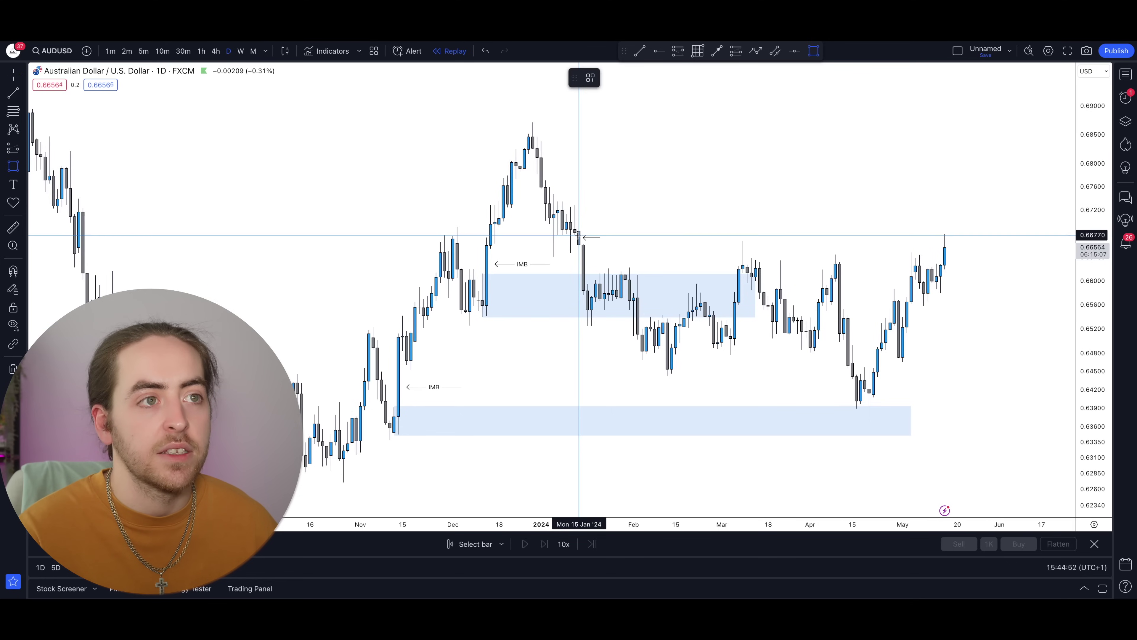
{"action": "left_click_drag", "start_coordinate": [575, 235], "coordinate": [1029, 206]}
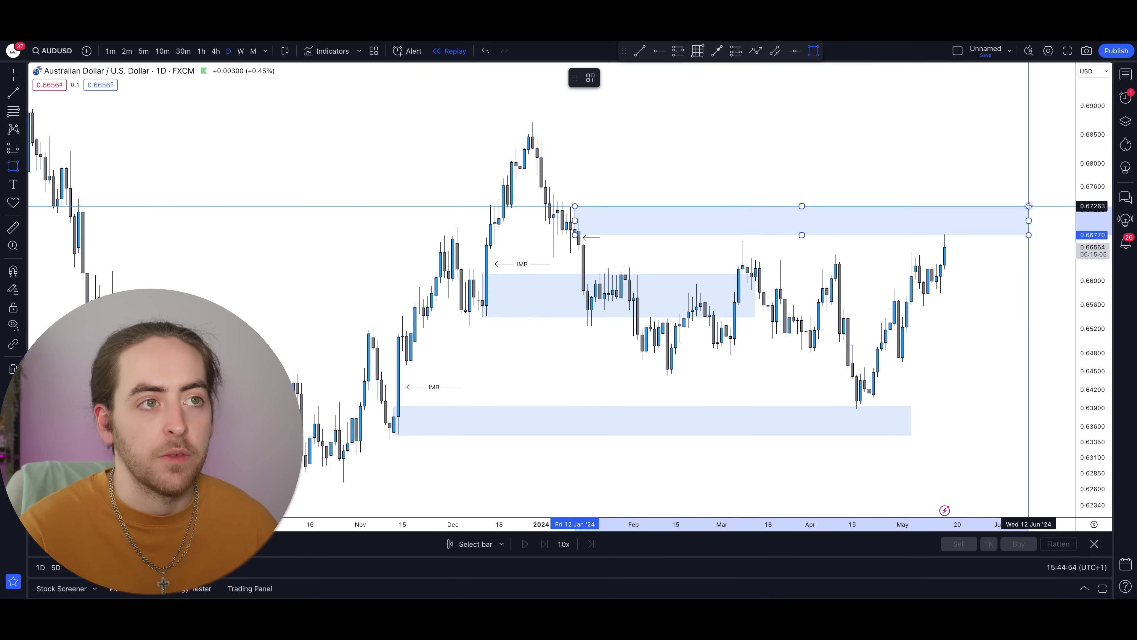
{"action": "left_click", "coordinate": [793, 116]}
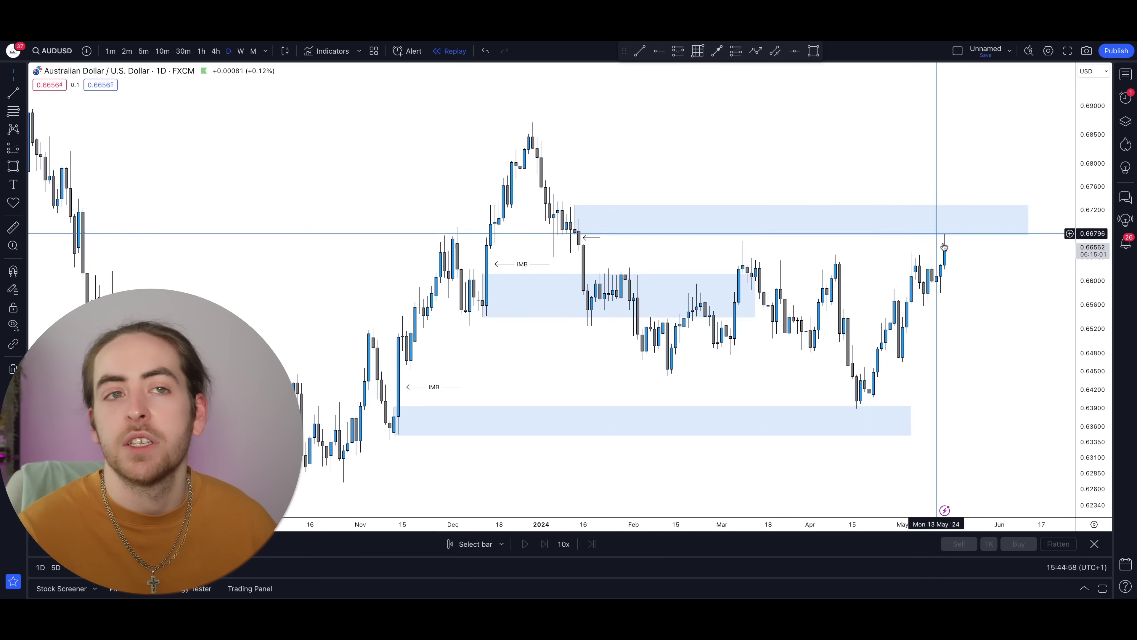
Draw a zigzag path from the latest candle up into the supply zone, with a lower high, finishing at about 0.6448 near 31 May.
{"action": "left_click_drag", "start_coordinate": [994, 281], "coordinate": [980, 281]}
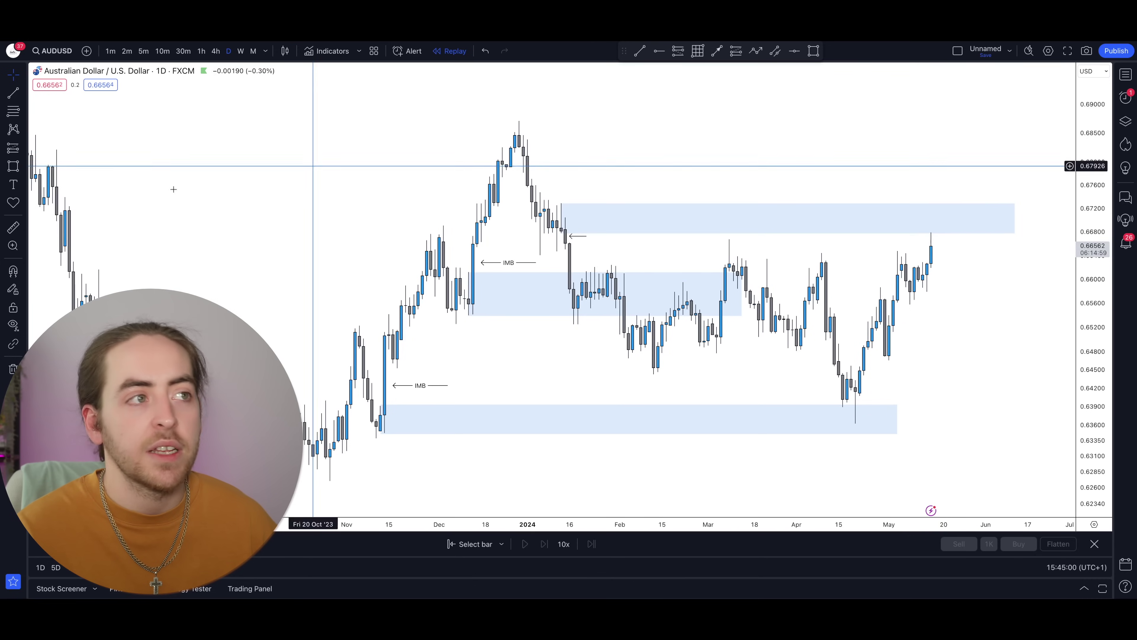
{"action": "left_click", "coordinate": [10, 165]}
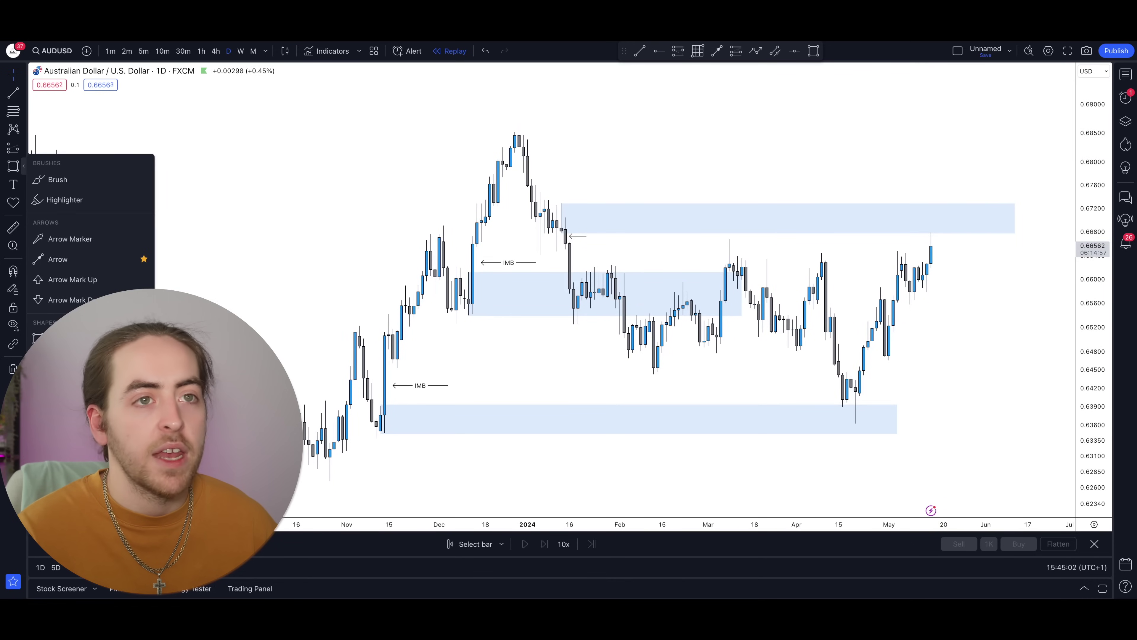
{"action": "left_click", "coordinate": [57, 379]}
{"action": "left_click", "coordinate": [935, 247]}
{"action": "left_click", "coordinate": [940, 267]}
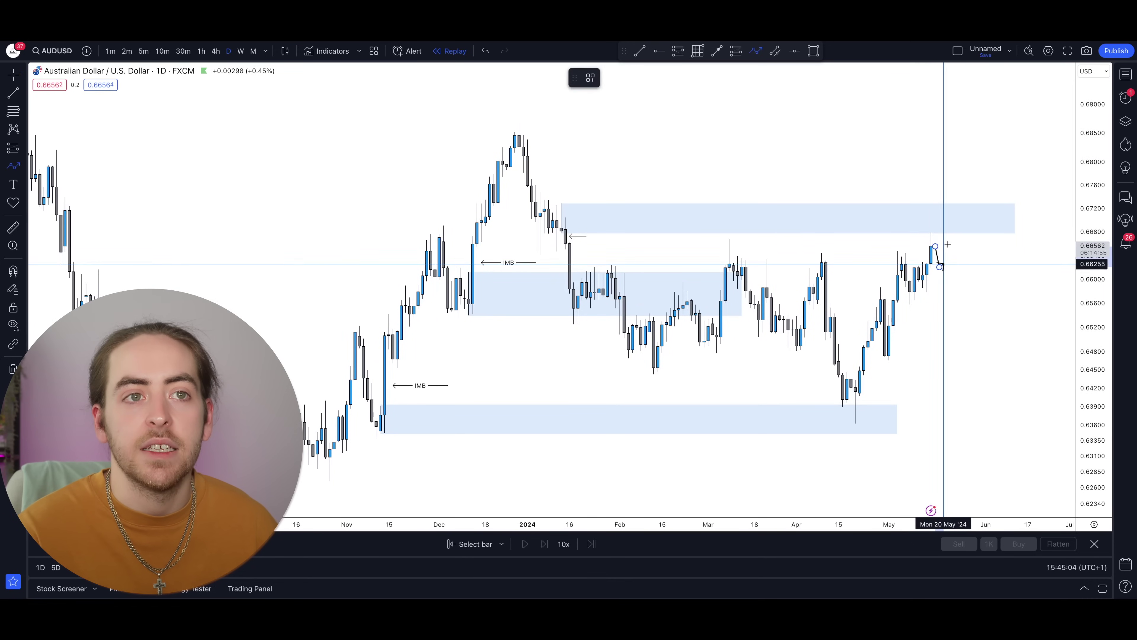
{"action": "left_click", "coordinate": [948, 220]}
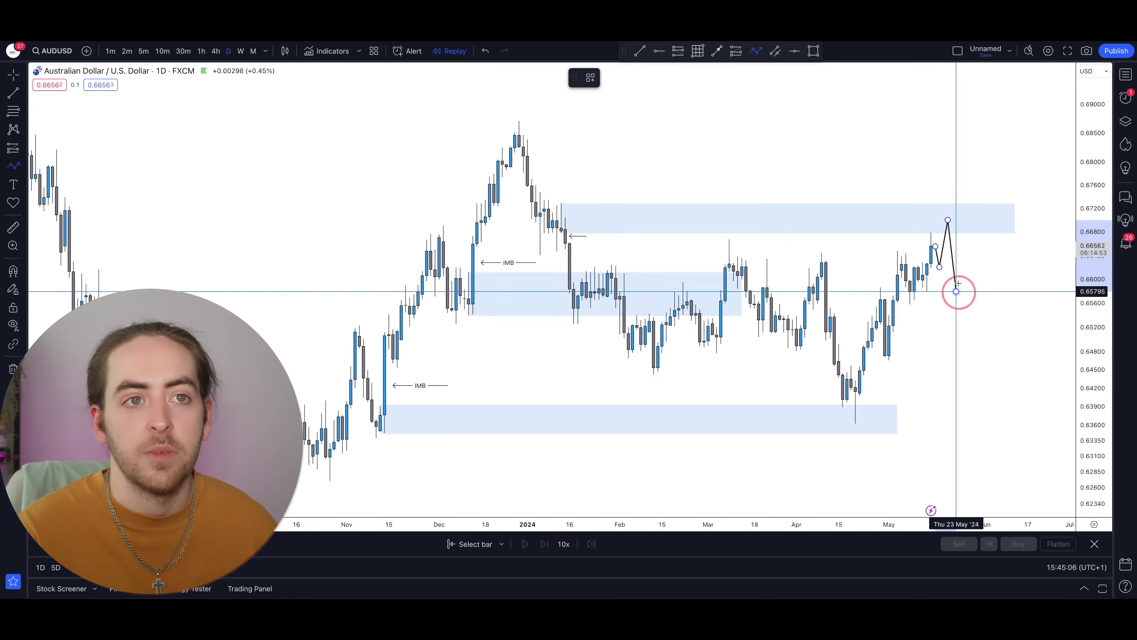
{"action": "left_click", "coordinate": [964, 237]}
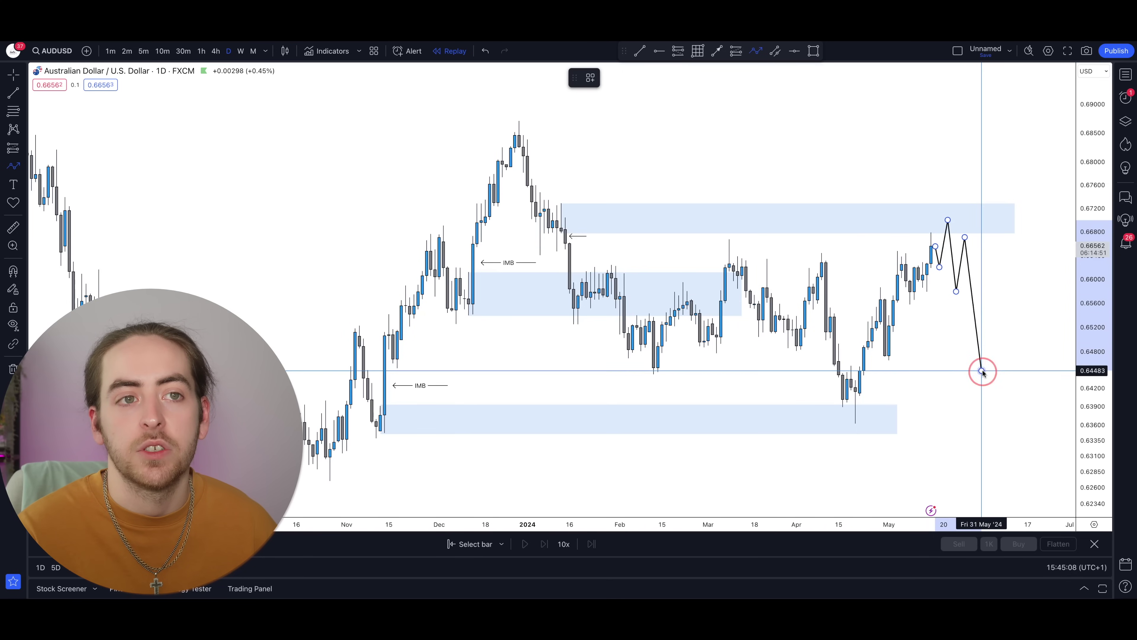
{"action": "double_click", "coordinate": [981, 371]}
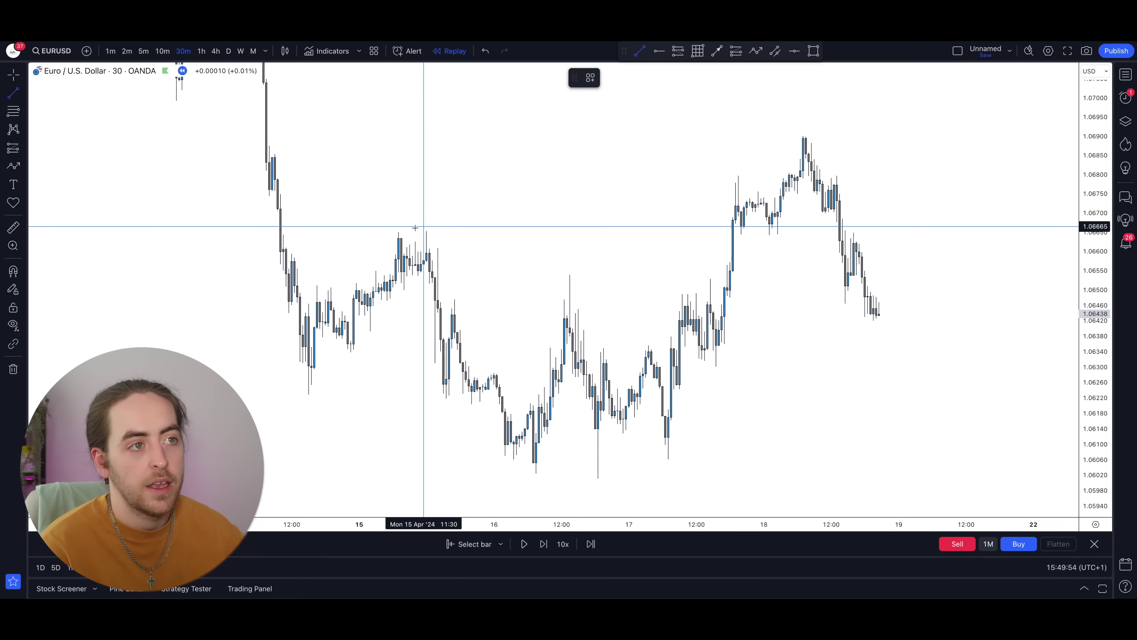
On the EURUSD 30-minute chart, draw a horizontal trend line from the 15 April highs to the rally that breaks them, at about 1.0665.
{"action": "left_click", "coordinate": [732, 248], "text": "shift"}
{"action": "left_click", "coordinate": [840, 284]}
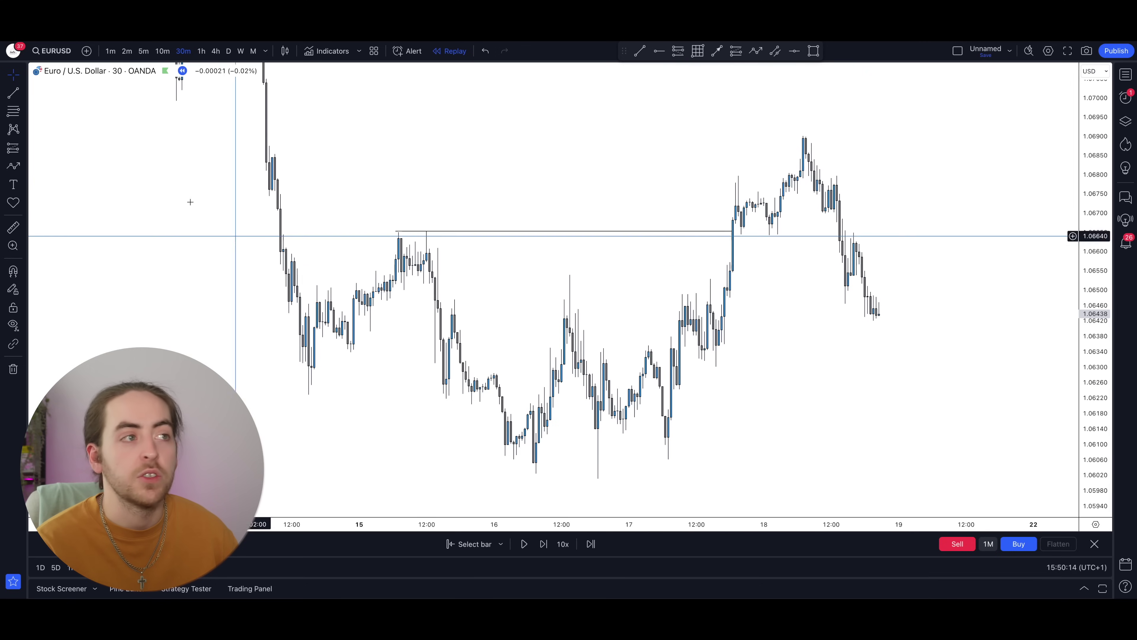
Draw an arrow labelled IMB at 1.06214, pointing at the imbalance in the 17 April rally.
{"action": "left_click", "coordinate": [13, 165]}
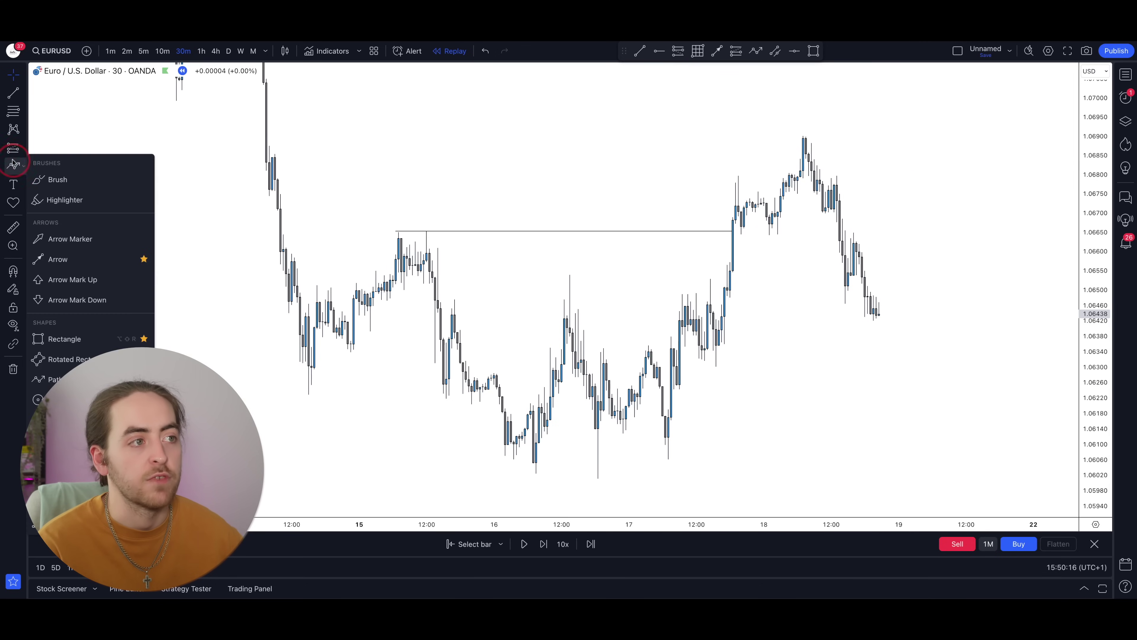
{"action": "left_click", "coordinate": [61, 261]}
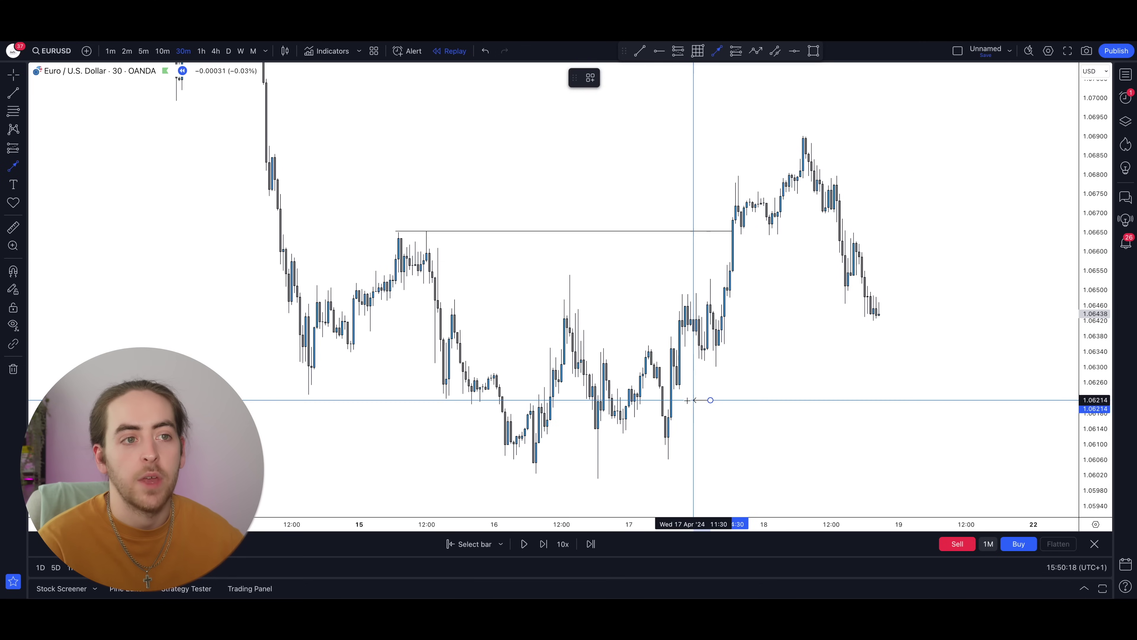
{"action": "left_click", "coordinate": [674, 400]}
{"action": "left_click", "coordinate": [590, 78]}
{"action": "left_click", "coordinate": [626, 188]}
{"action": "left_click", "coordinate": [624, 208]}
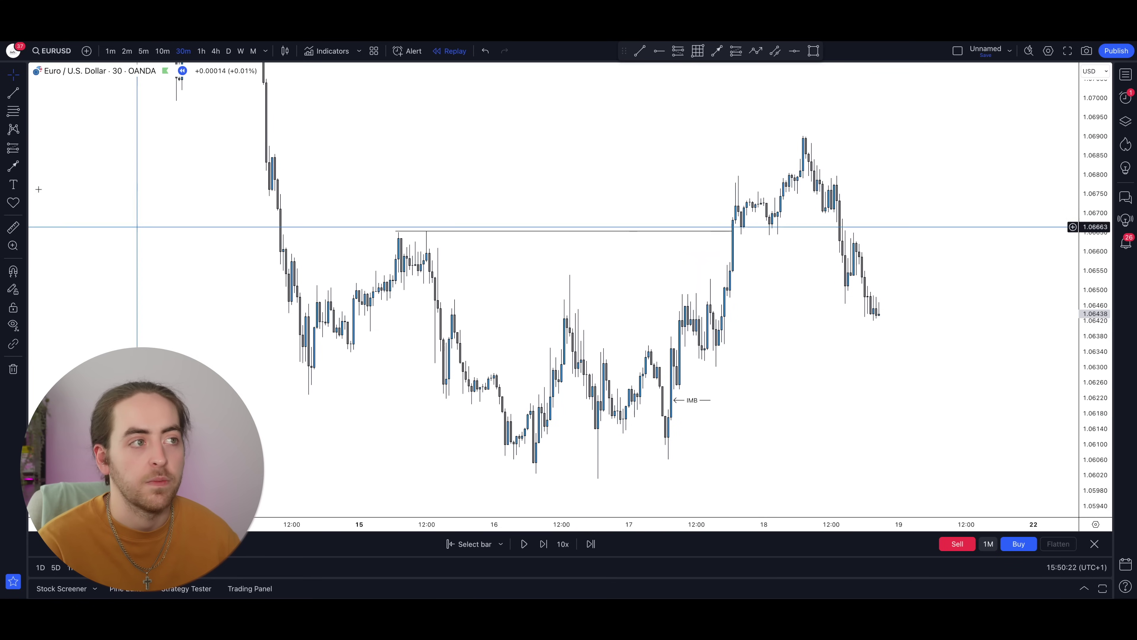
Draw a rectangle demand zone at the base of the 17 April rally, from about 1.0606 to 1.0619, extending to 22 April.
{"action": "left_click", "coordinate": [13, 164]}
{"action": "left_click", "coordinate": [61, 339]}
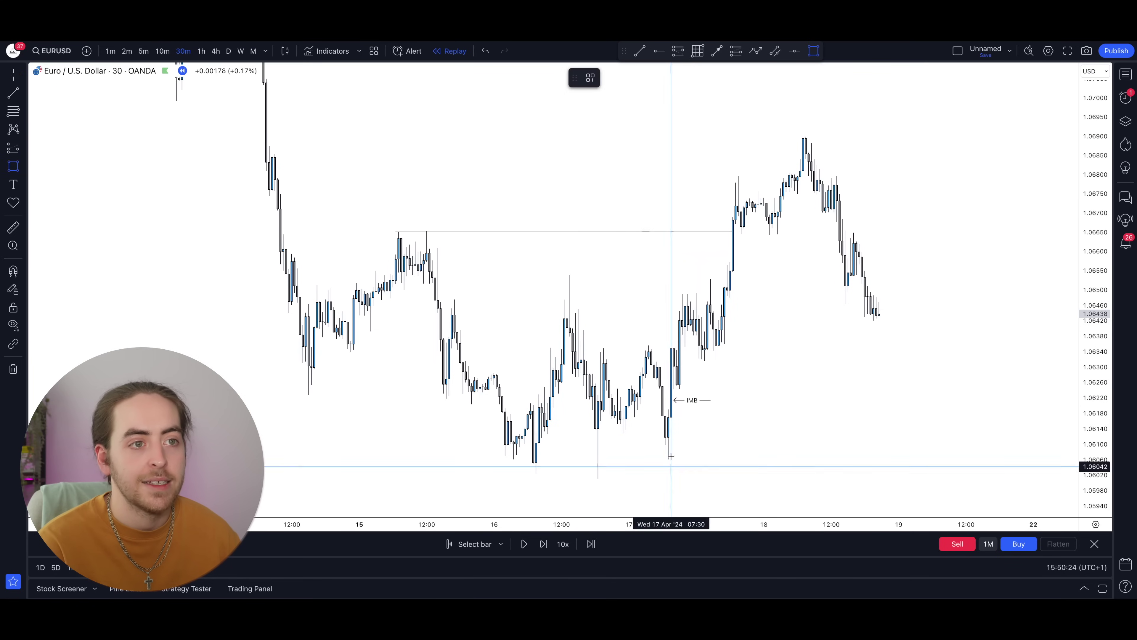
{"action": "left_click_drag", "start_coordinate": [736, 417], "coordinate": [1045, 459]}
Place a long position beside the latest candle, with entry at 1.06193 on the zone's upper edge and stop at 1.06047 below the zone.
{"action": "left_click_drag", "start_coordinate": [981, 371], "coordinate": [944, 368]}
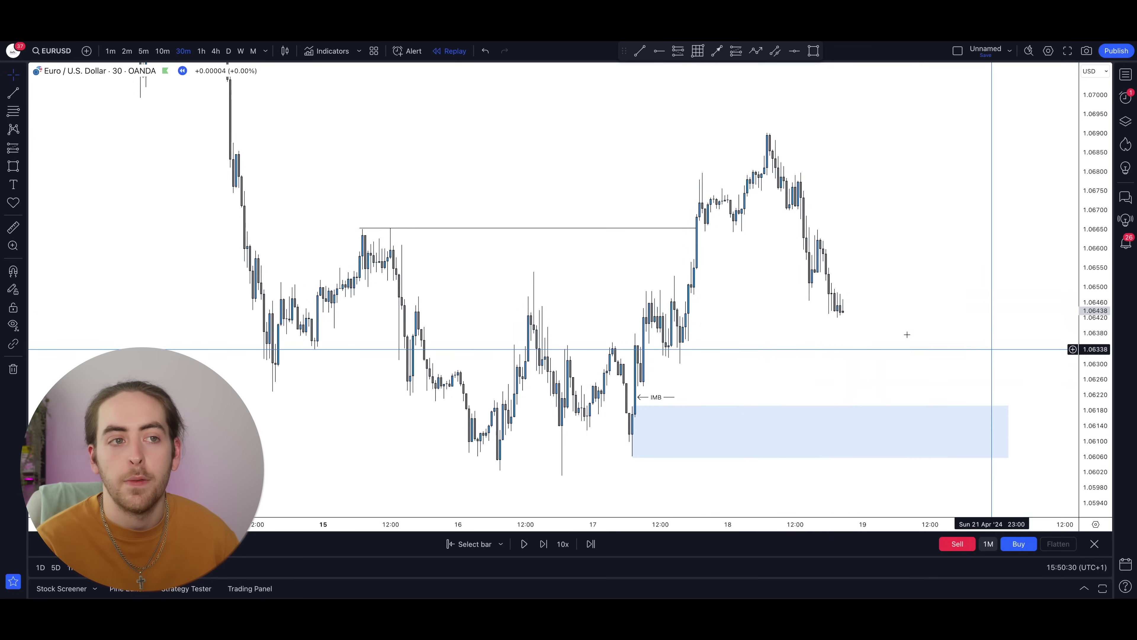
{"action": "left_click_drag", "start_coordinate": [921, 289], "coordinate": [905, 304]}
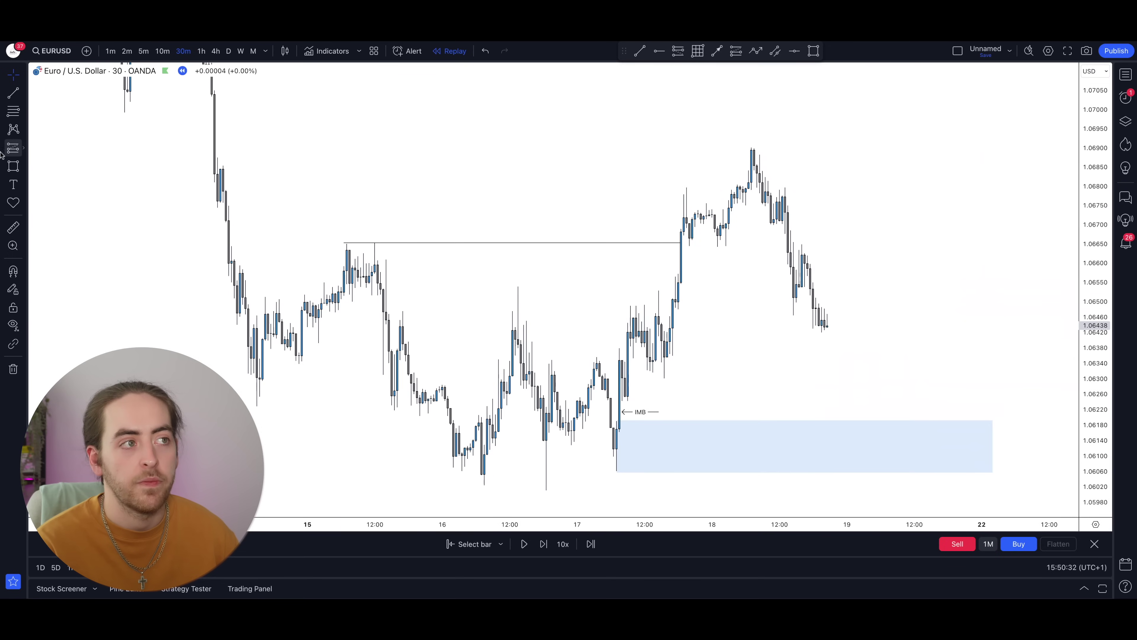
{"action": "left_click", "coordinate": [853, 420]}
{"action": "left_click_drag", "start_coordinate": [841, 486], "coordinate": [847, 442]}
{"action": "left_click_drag", "start_coordinate": [858, 497], "coordinate": [866, 442]}
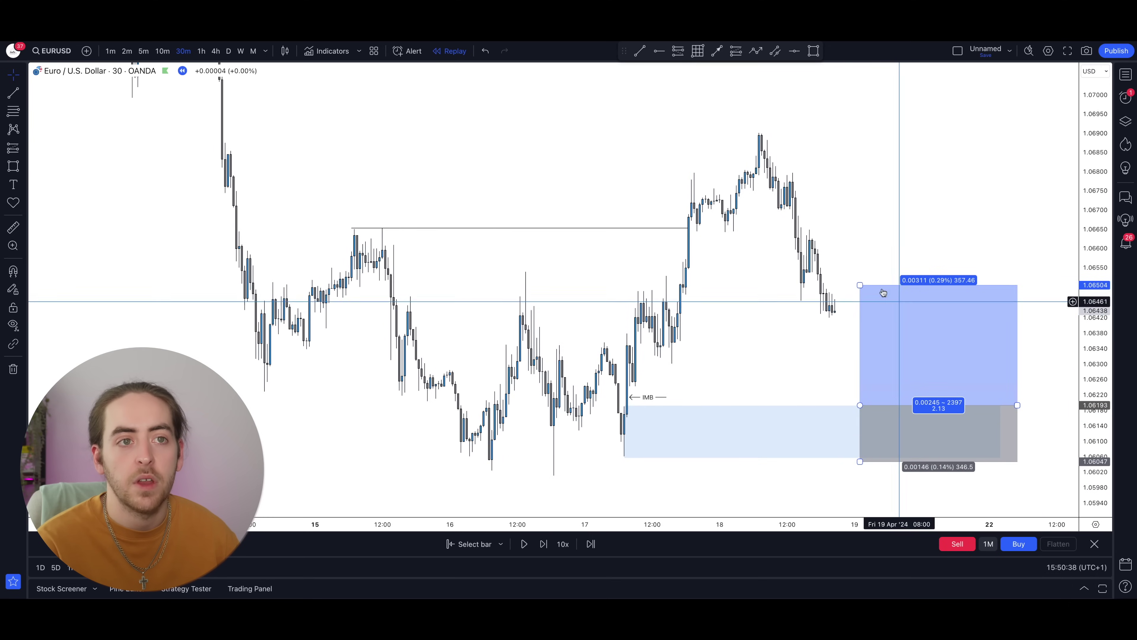
Extend the long position's target above the recent high to about 1.0710.
{"action": "left_click_drag", "start_coordinate": [864, 284], "coordinate": [866, 84]}
{"action": "left_click_drag", "start_coordinate": [690, 203], "coordinate": [694, 265]}
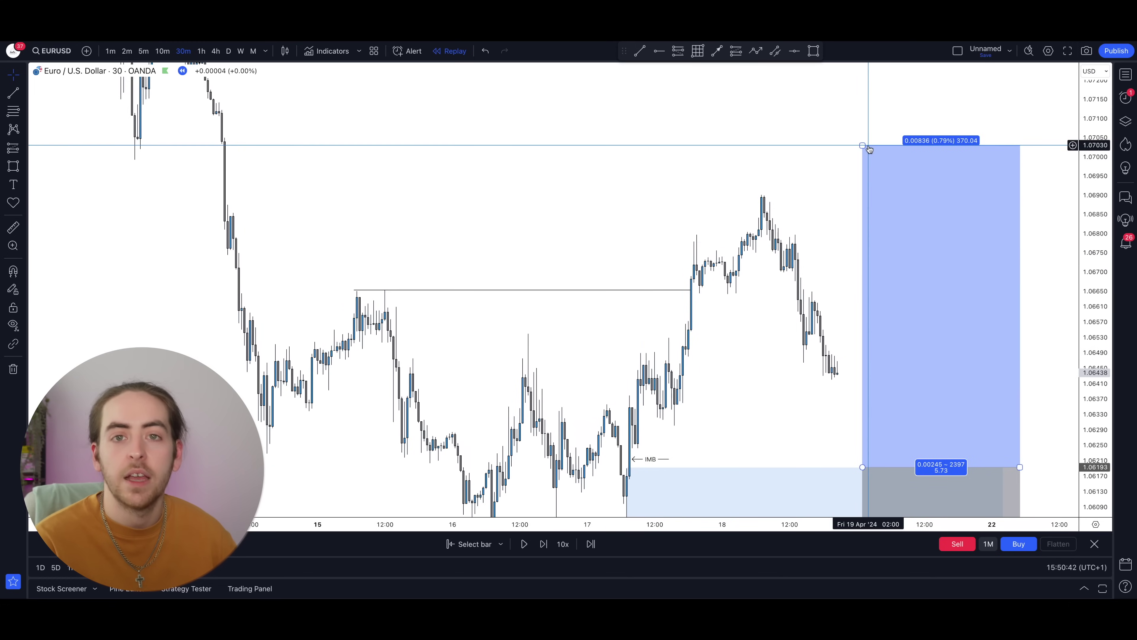
{"action": "left_click_drag", "start_coordinate": [863, 145], "coordinate": [868, 118]}
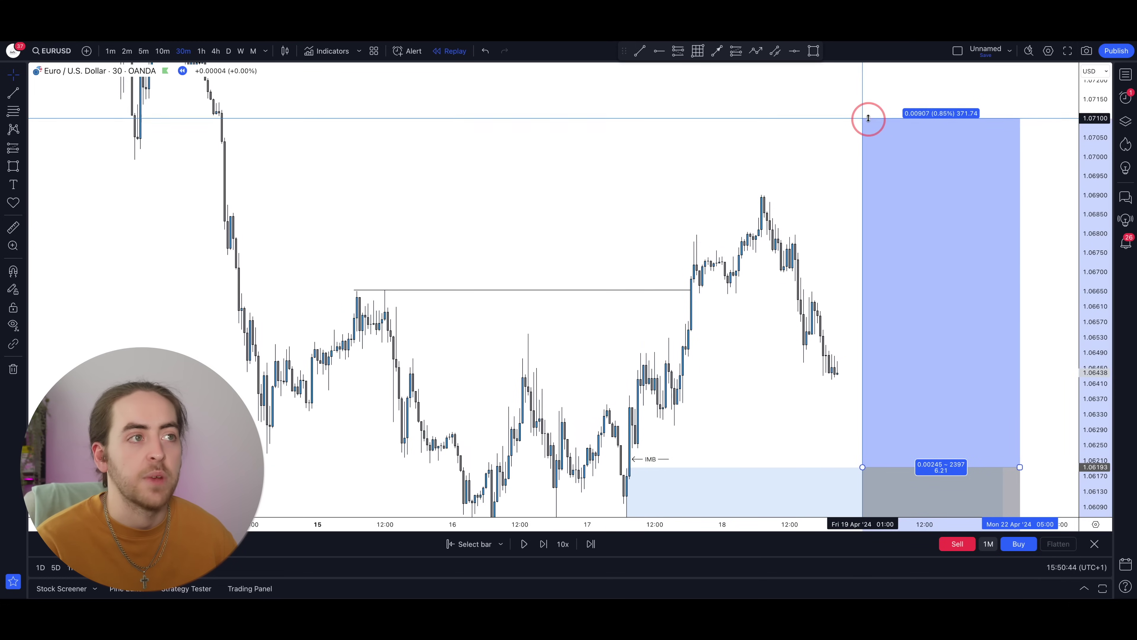
Draw a horizontal ray at the target level 1.07104, starting from the candles just before the sharp 12 April drop.
{"action": "left_click_drag", "start_coordinate": [490, 171], "coordinate": [635, 292]}
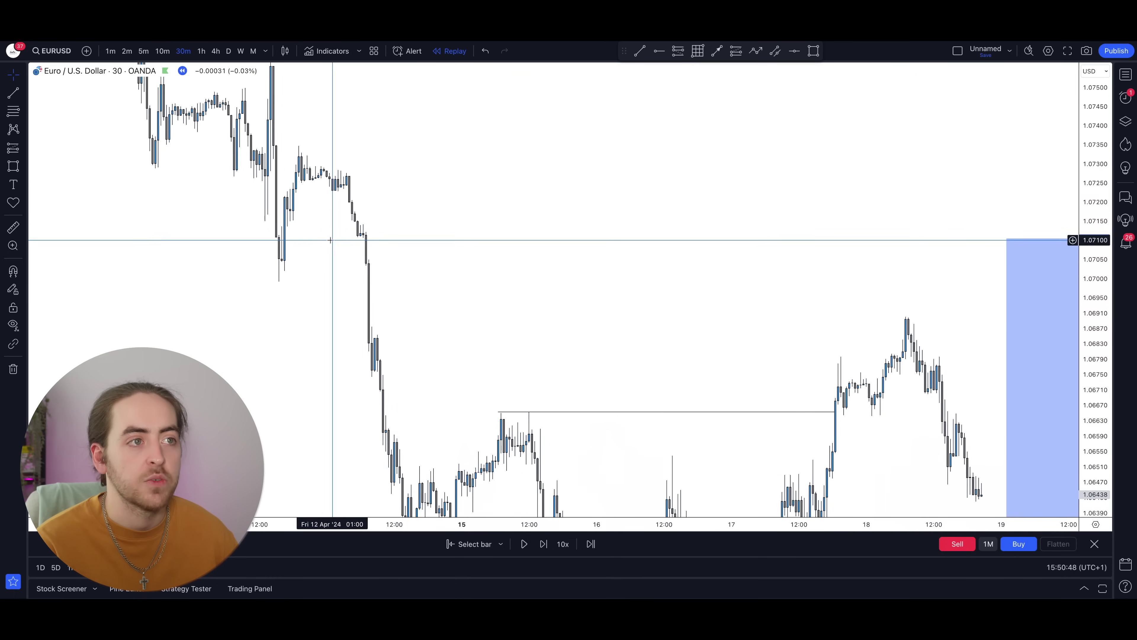
{"action": "left_click", "coordinate": [10, 95]}
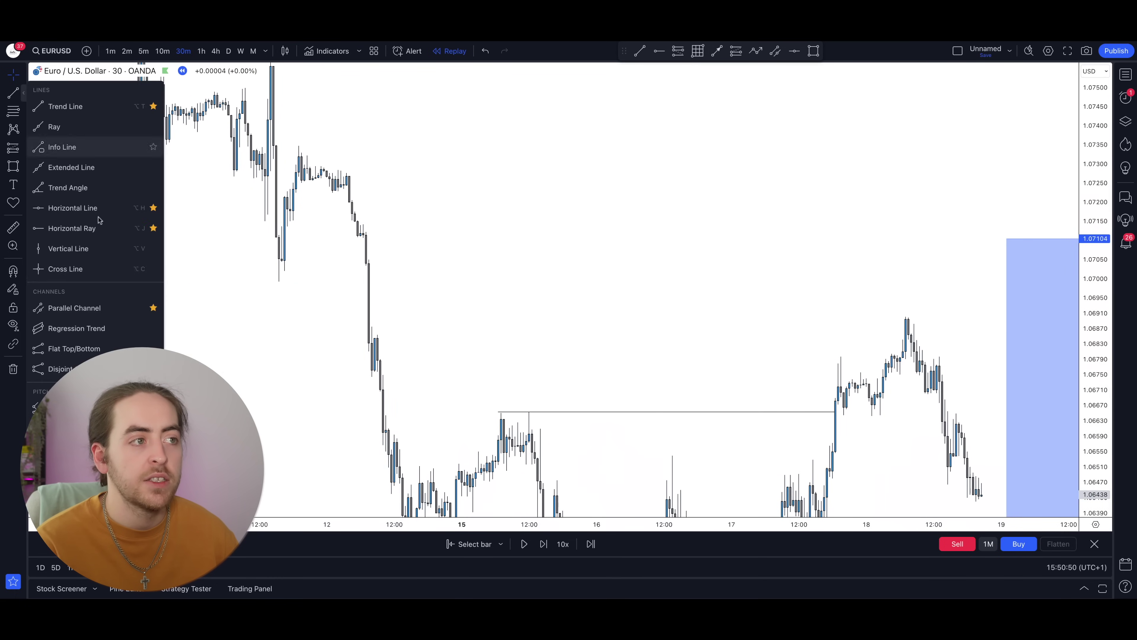
{"action": "left_click", "coordinate": [62, 229]}
{"action": "left_click", "coordinate": [364, 237]}
{"action": "left_click_drag", "start_coordinate": [650, 325], "coordinate": [583, 203]}
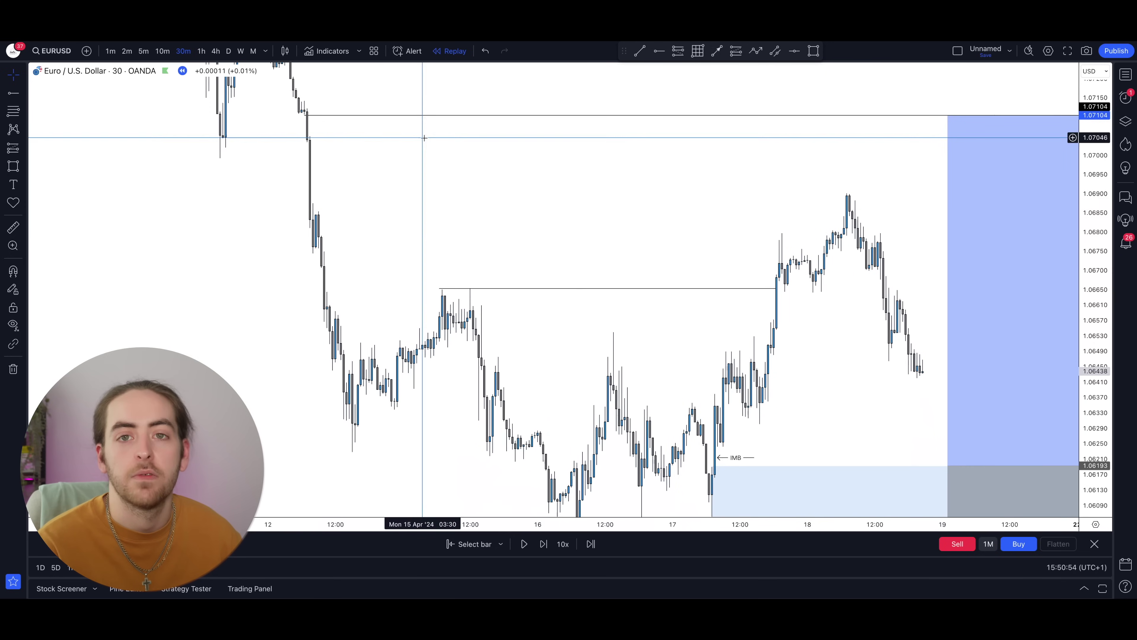
{"action": "left_click_drag", "start_coordinate": [612, 208], "coordinate": [589, 186]}
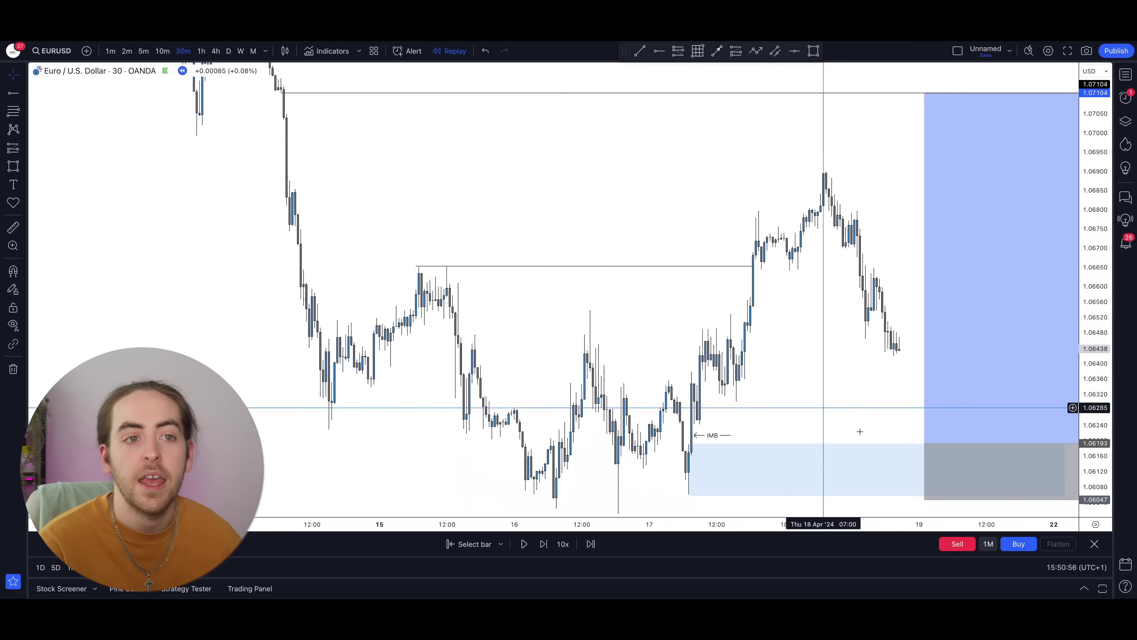
{"action": "left_click", "coordinate": [926, 452]}
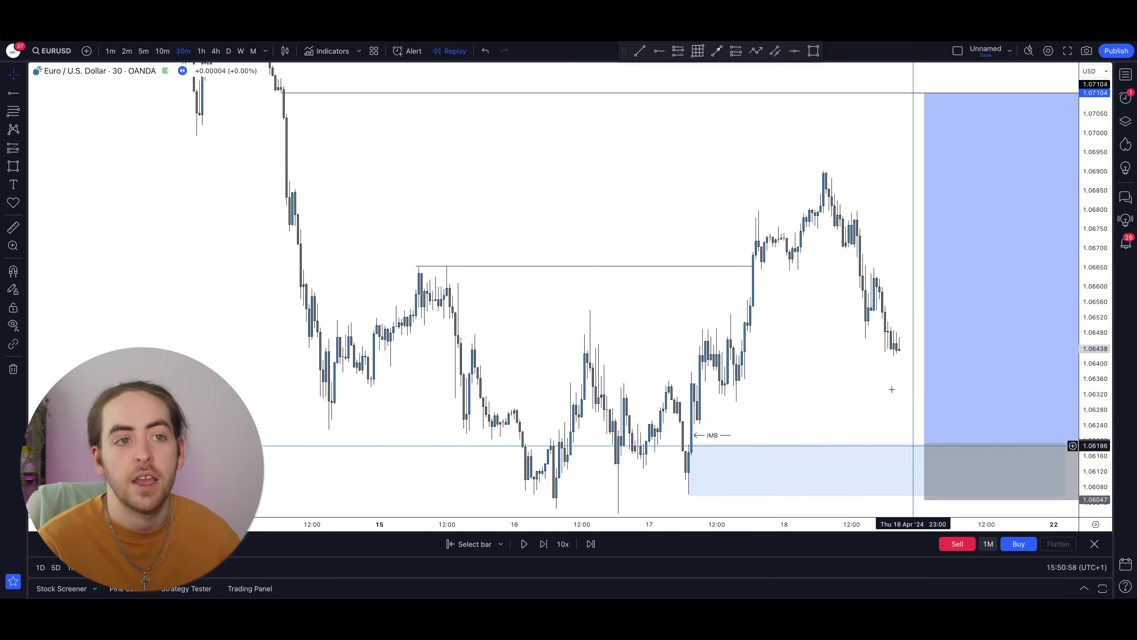
{"action": "key", "text": "Escape"}
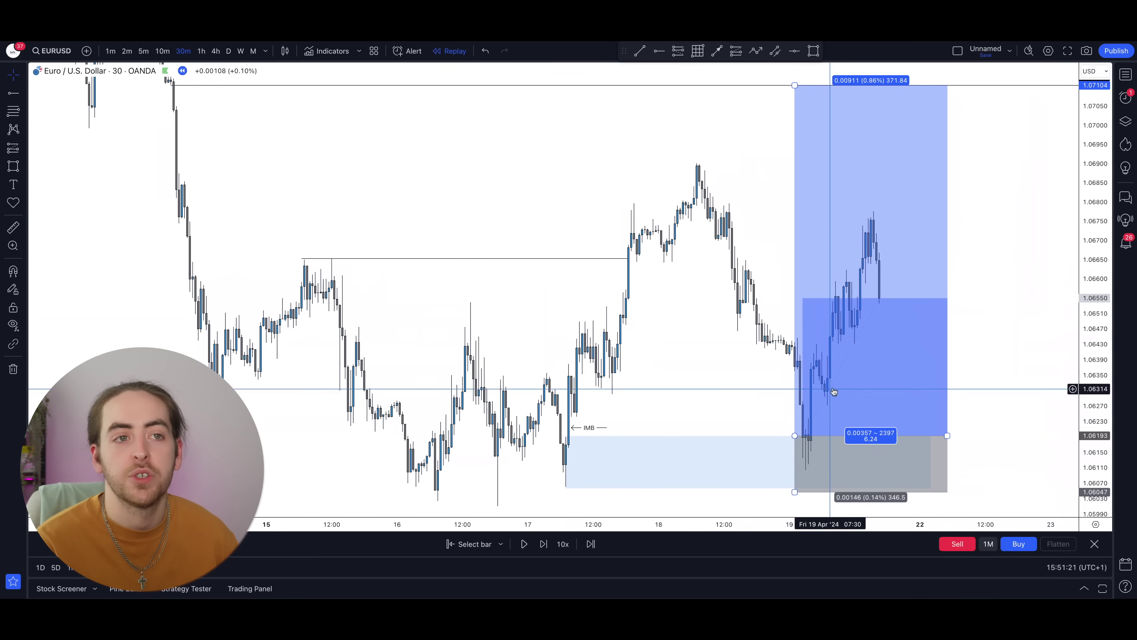
Shift the long position so that it starts at the 19 April candle entering the demand zone.
{"action": "left_click_drag", "start_coordinate": [867, 309], "coordinate": [879, 312]}
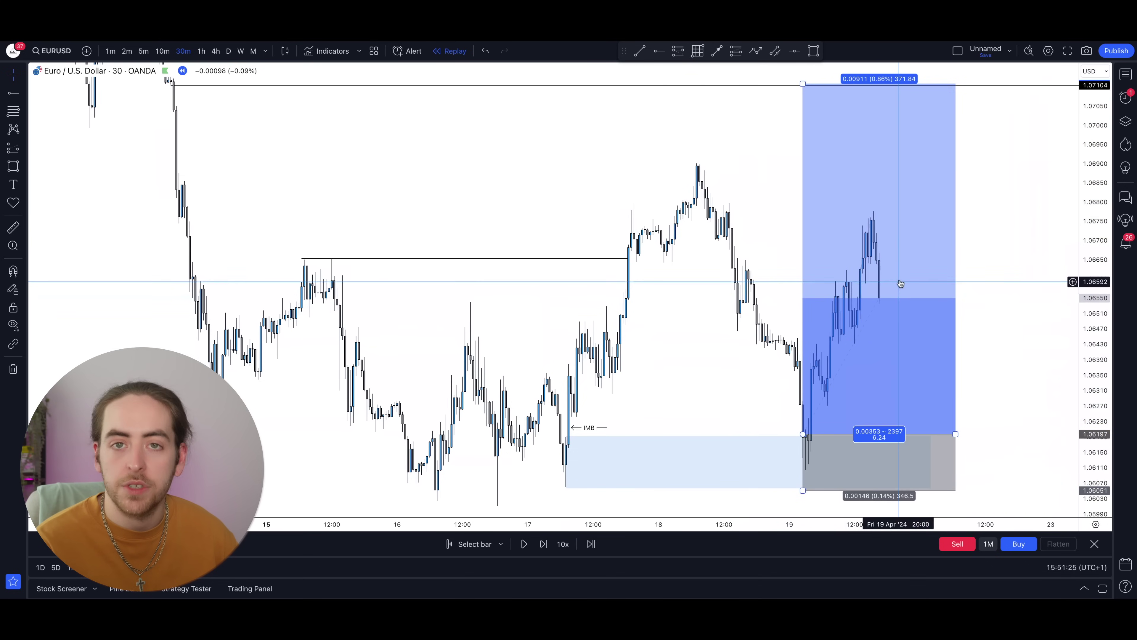
Draw a horizontal trend line at 1.06650 from the 18 April lower high to the 19 April rally that breaks it.
{"action": "left_click", "coordinate": [21, 95]}
{"action": "left_click", "coordinate": [59, 104]}
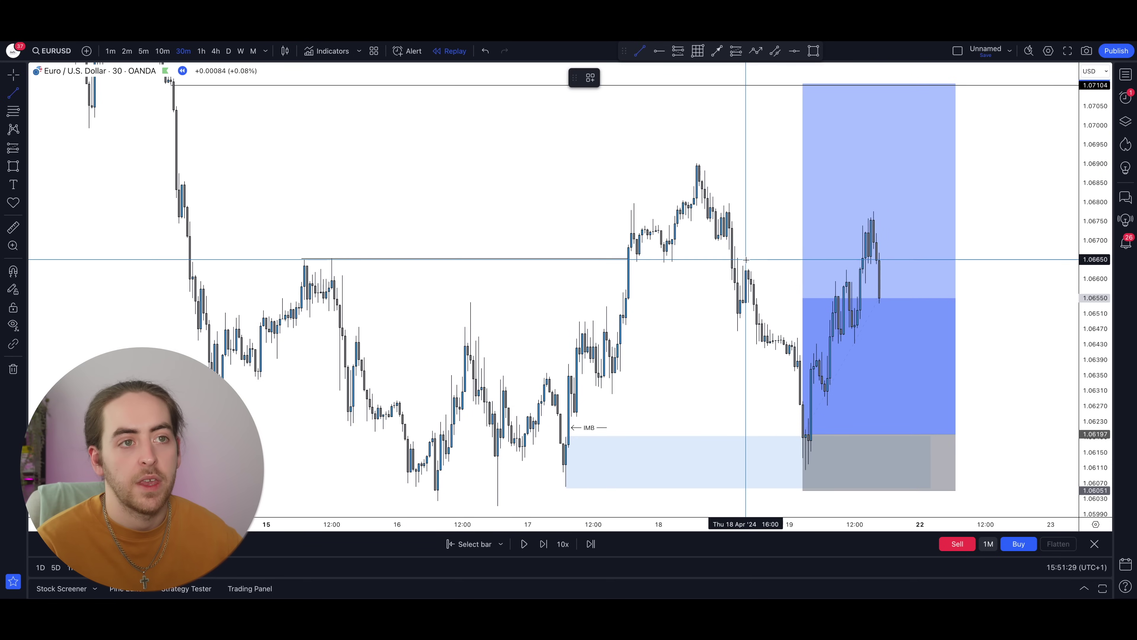
{"action": "left_click", "coordinate": [859, 259]}
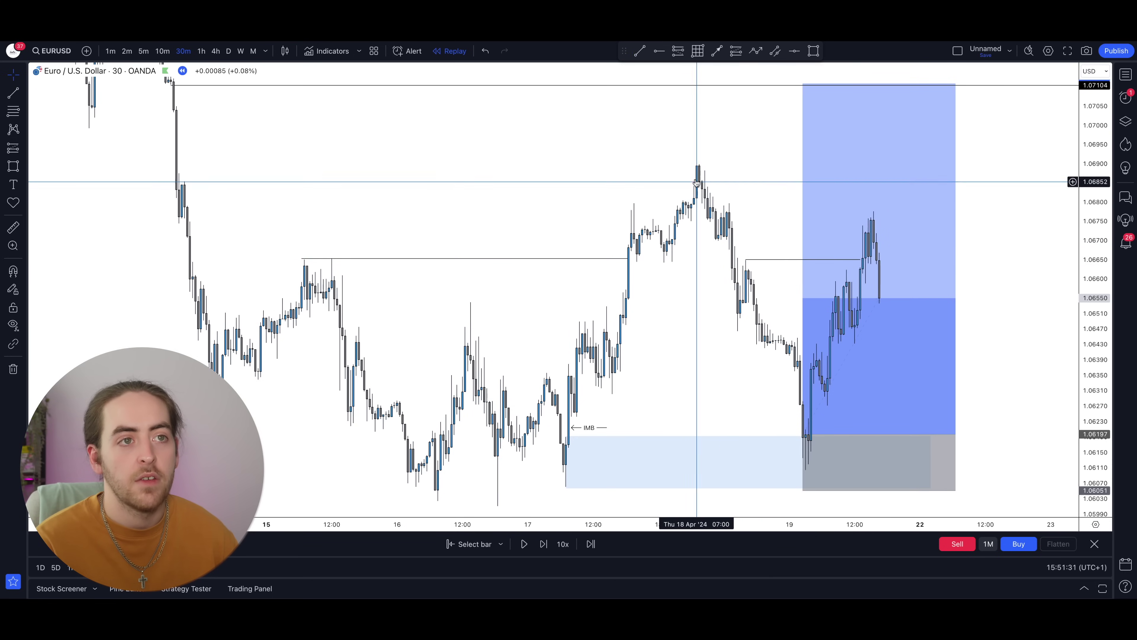
Draw an arrow at the 19 April imbalance near 1.06255 and a demand zone rectangle below it from about 1.0624 to 1.0612.
{"action": "left_click", "coordinate": [806, 439]}
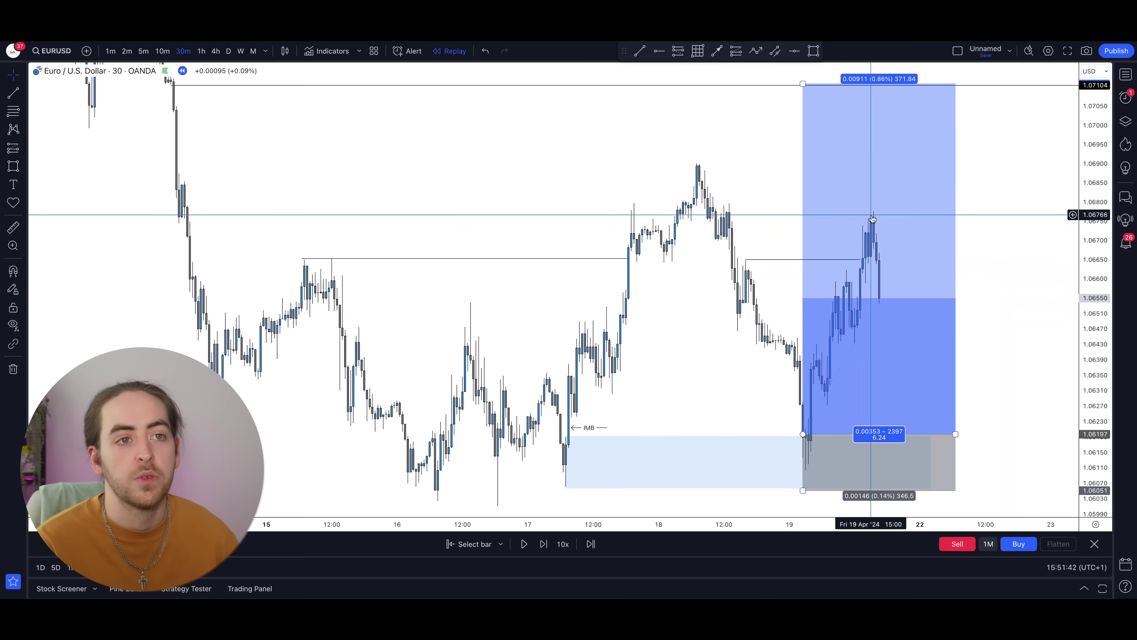
{"action": "left_click", "coordinate": [1019, 322]}
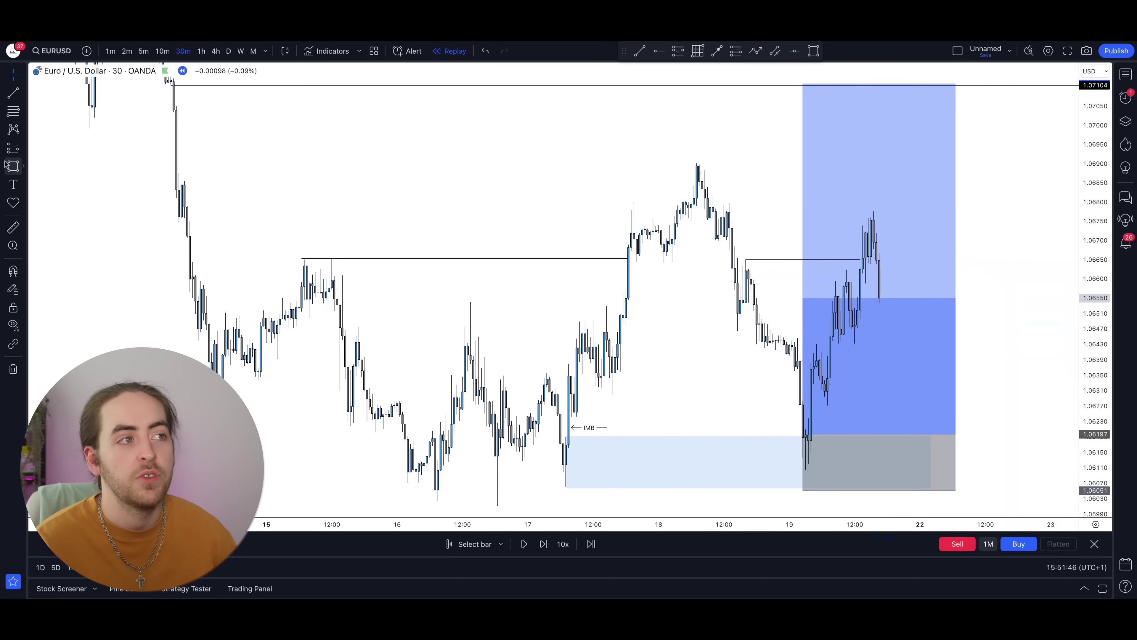
{"action": "left_click", "coordinate": [23, 166]}
{"action": "left_click", "coordinate": [72, 259]}
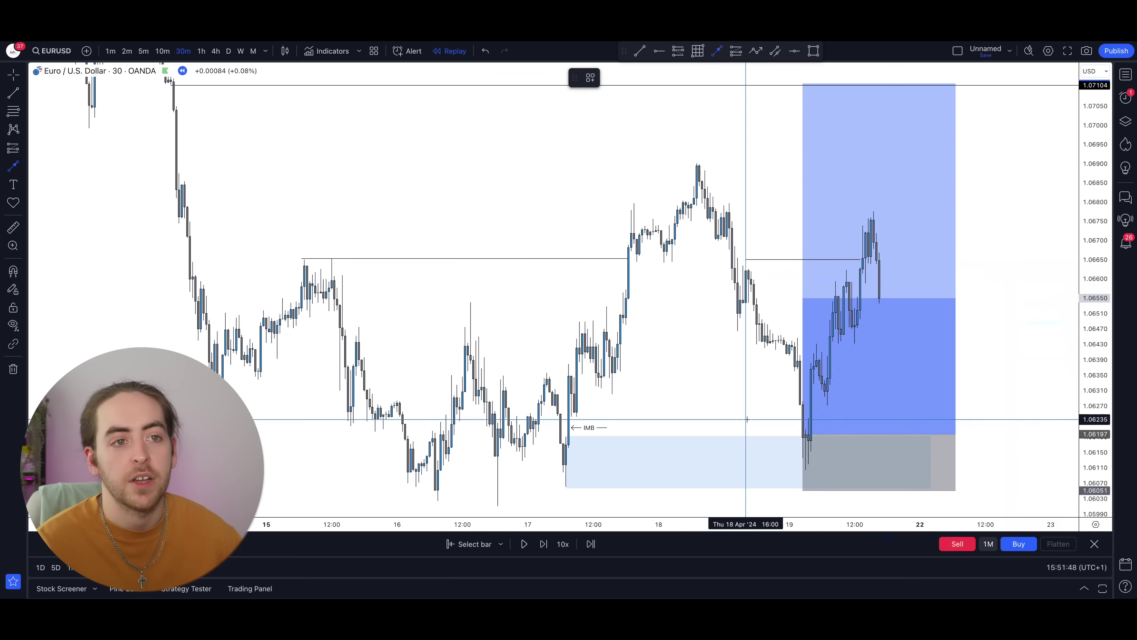
{"action": "left_click", "coordinate": [817, 412]}
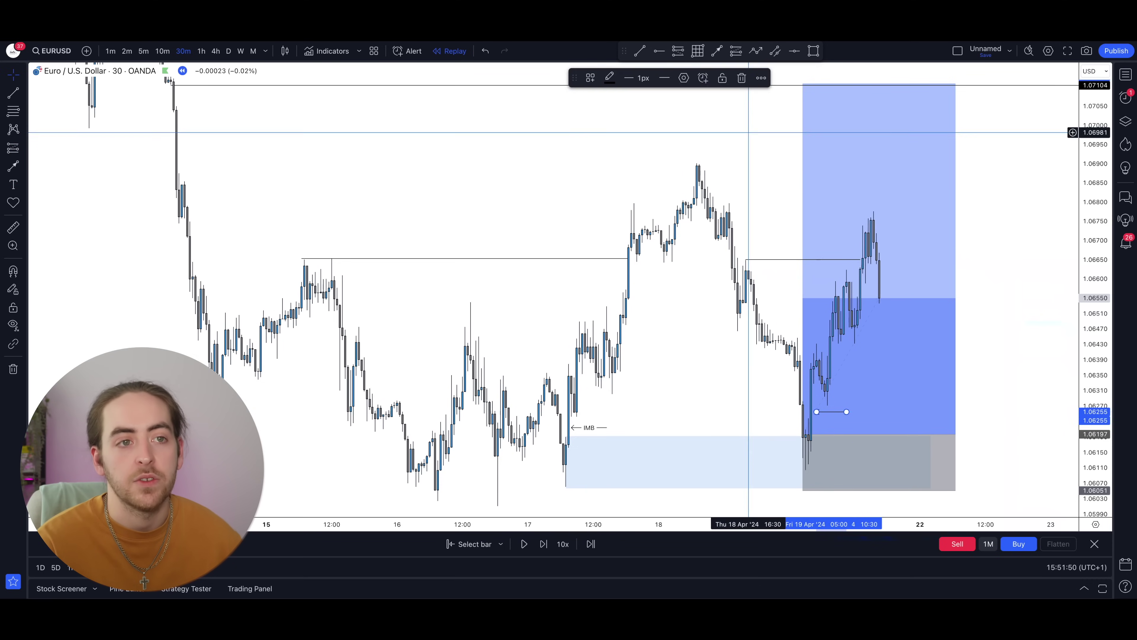
{"action": "left_click", "coordinate": [809, 406]}
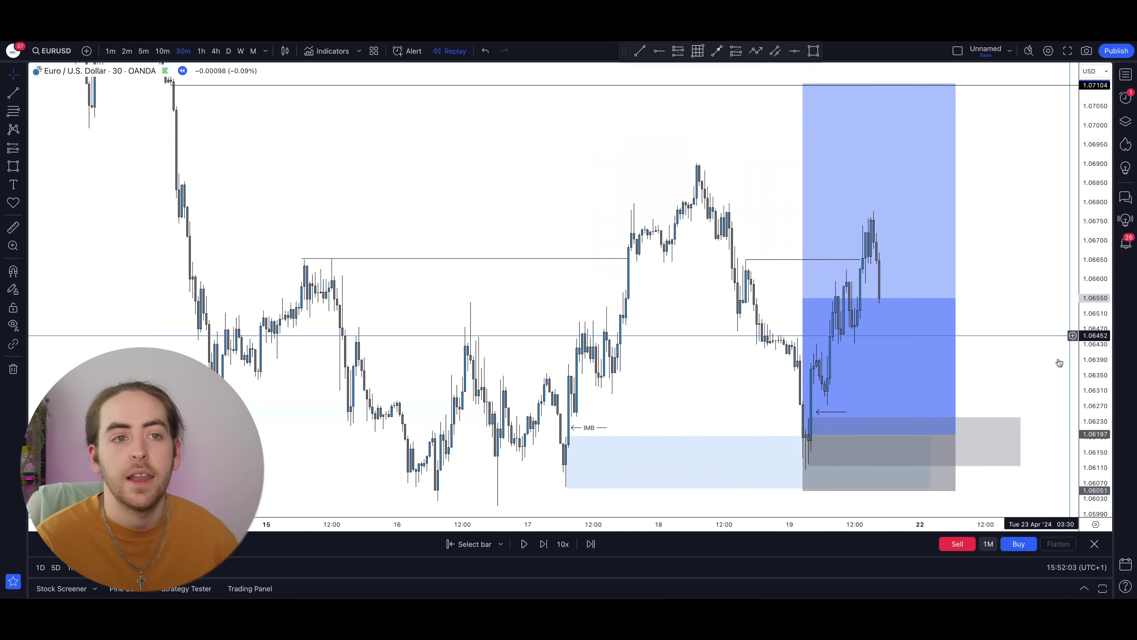
{"action": "left_click", "coordinate": [859, 432]}
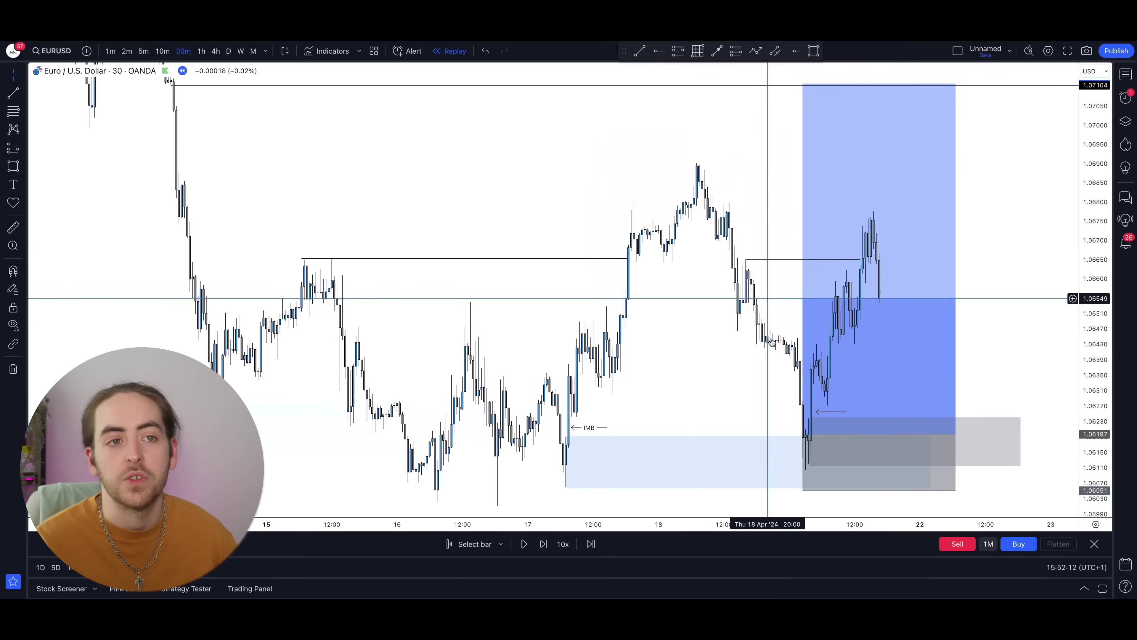
Move the long position onto the new demand zone, with entry near 1.0624, stop near 1.0610 and target at the 1.0710 line.
{"action": "left_click_drag", "start_coordinate": [857, 385], "coordinate": [905, 370]}
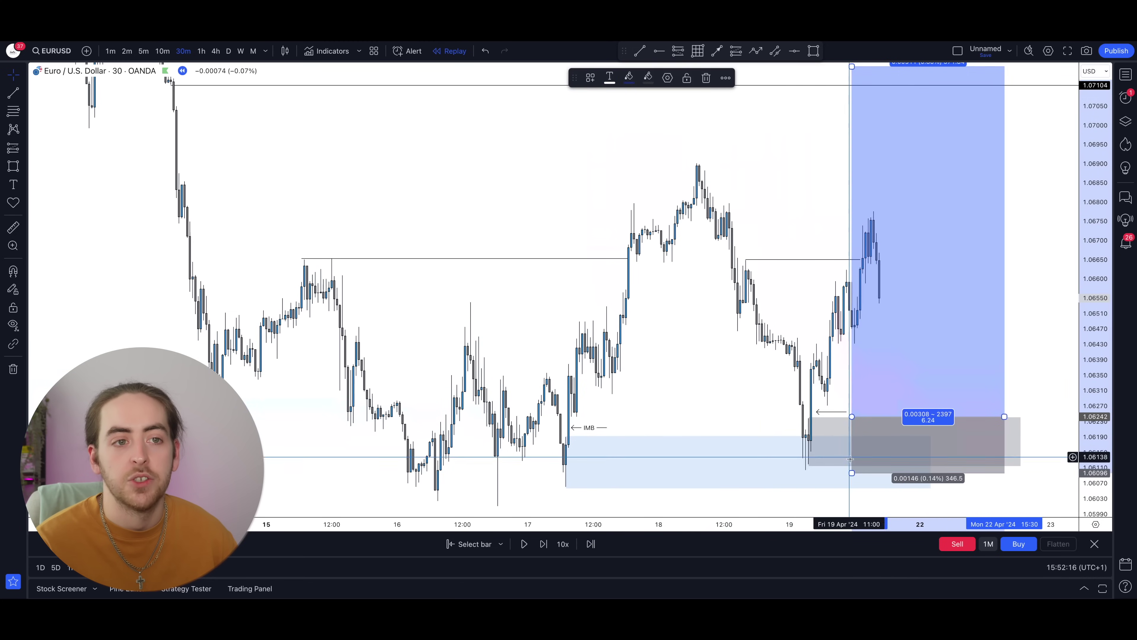
{"action": "left_click_drag", "start_coordinate": [853, 474], "coordinate": [854, 472]}
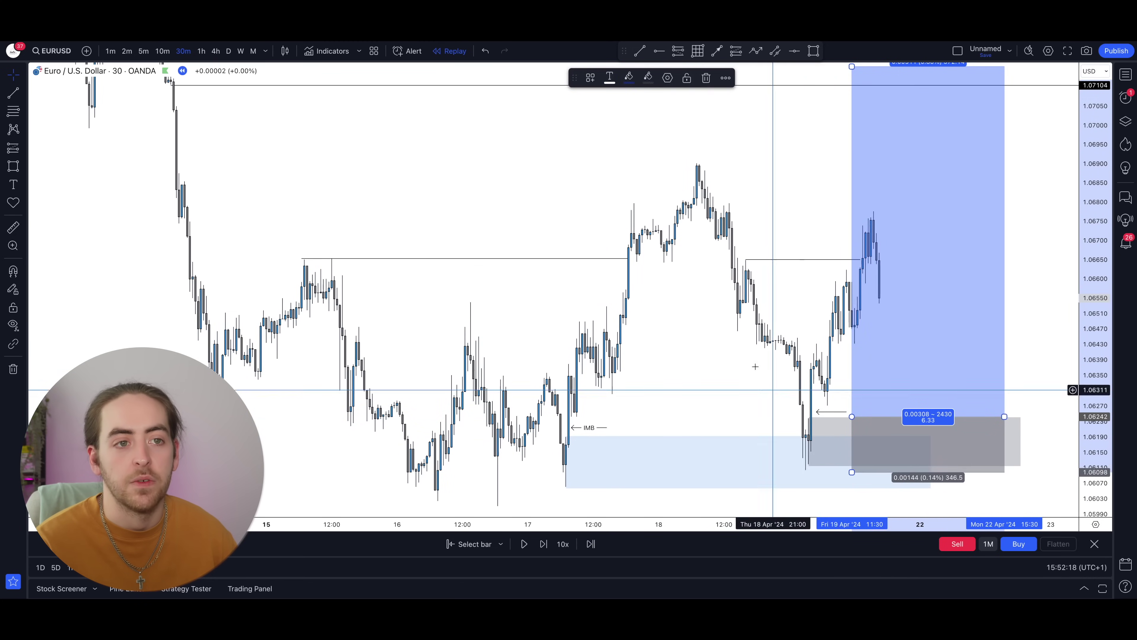
{"action": "left_click", "coordinate": [754, 365]}
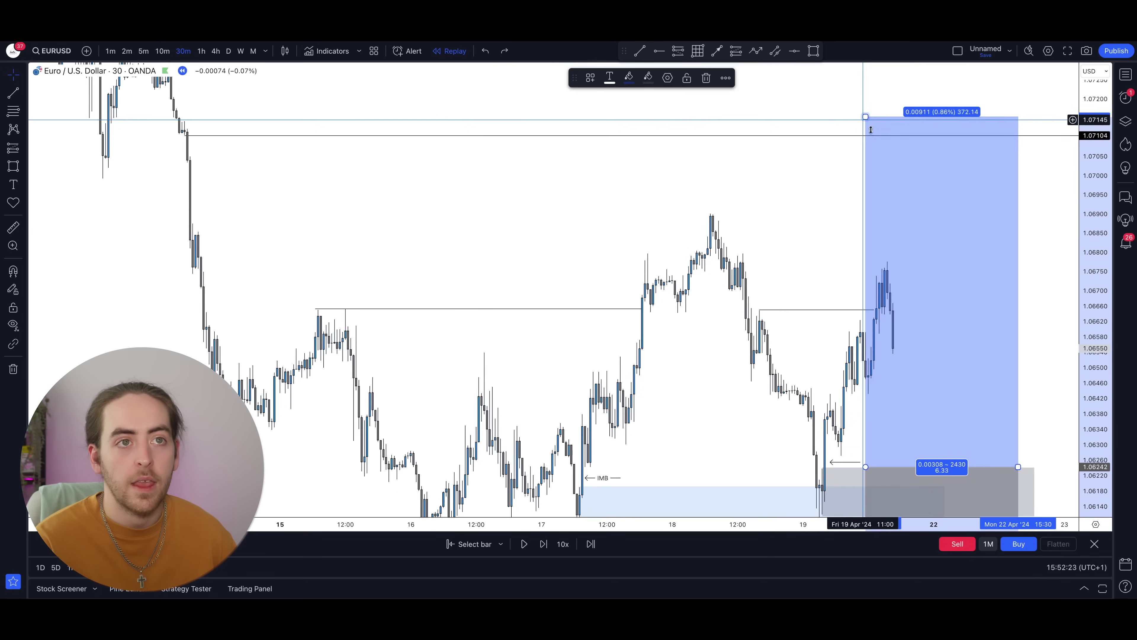
{"action": "left_click_drag", "start_coordinate": [869, 119], "coordinate": [875, 136]}
{"action": "left_click_drag", "start_coordinate": [839, 183], "coordinate": [850, 122]}
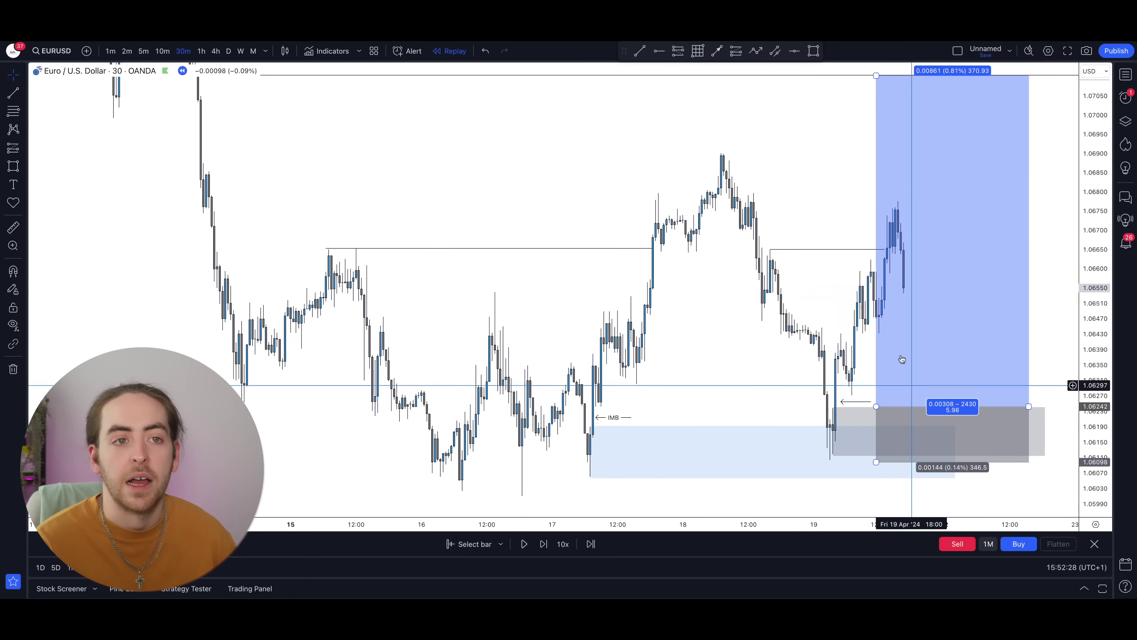
{"action": "left_click_drag", "start_coordinate": [1028, 229], "coordinate": [1023, 231]}
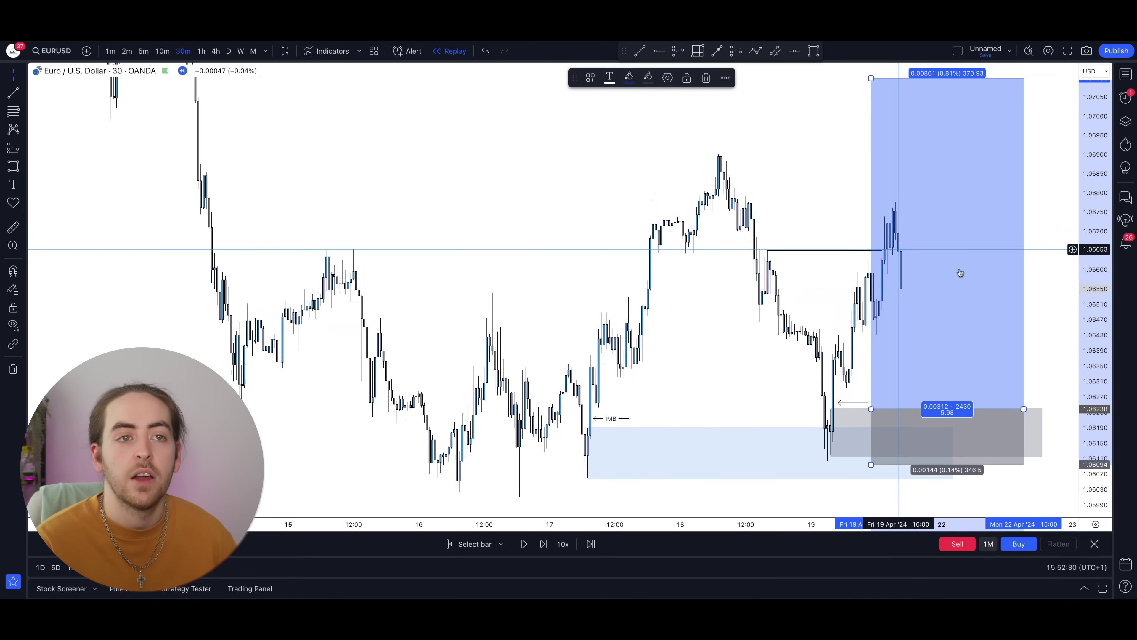
{"action": "left_click", "coordinate": [1053, 252]}
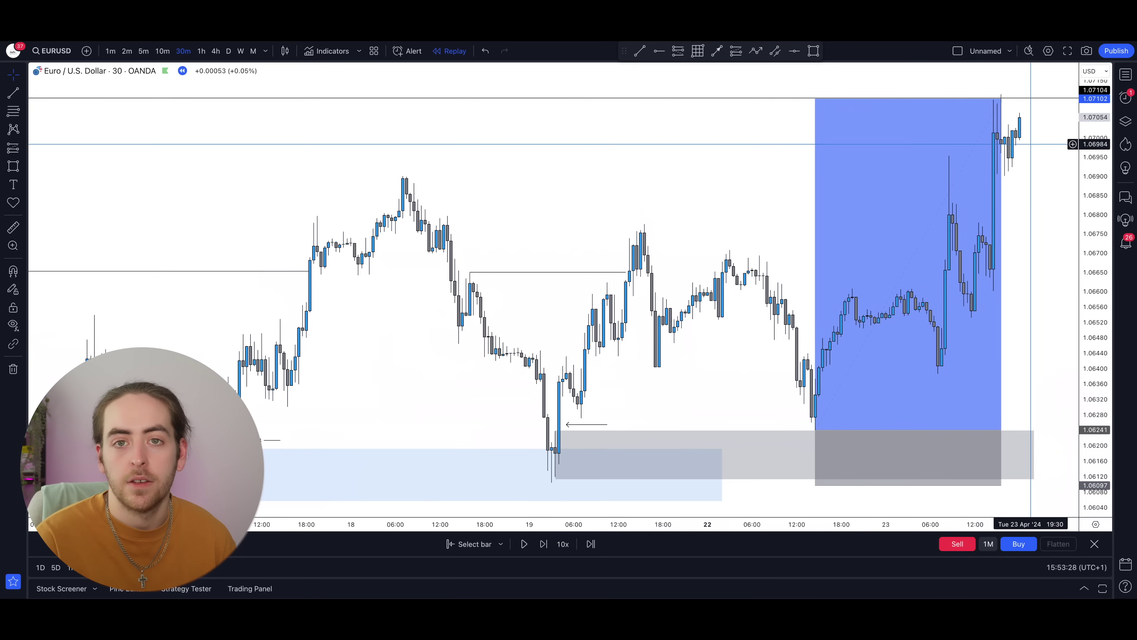
Examine the played-out EURUSD long trade, from the 12 April drop through both demand zones to the 23 April rally at the target.
{"action": "left_click_drag", "start_coordinate": [698, 525], "coordinate": [721, 524]}
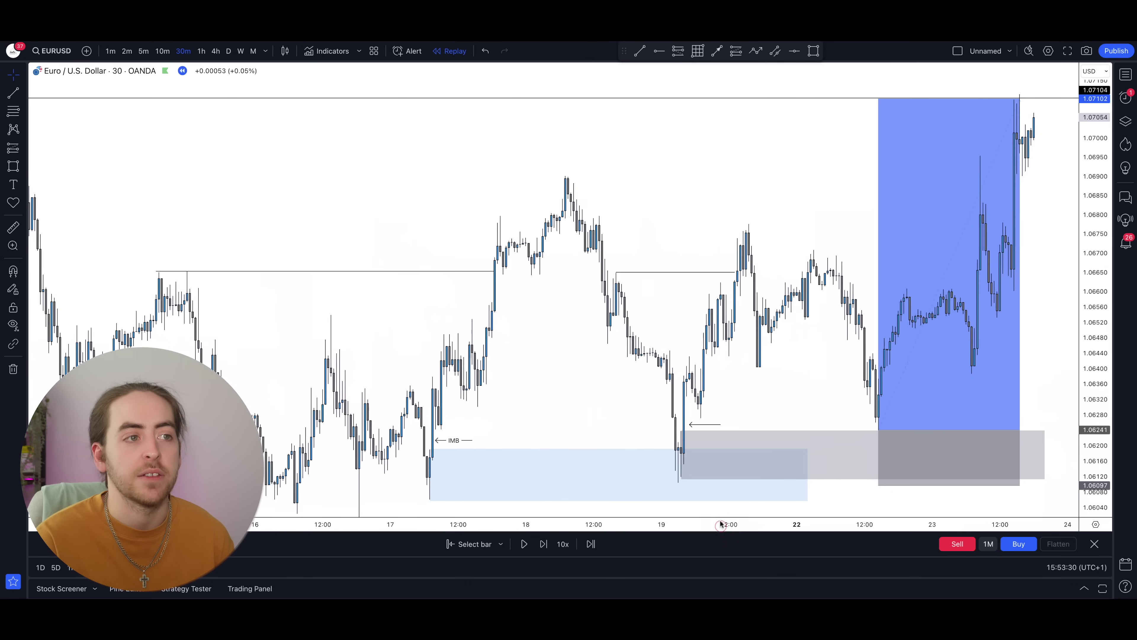
{"action": "left_click_drag", "start_coordinate": [395, 212], "coordinate": [399, 212]}
{"action": "left_click_drag", "start_coordinate": [466, 192], "coordinate": [476, 190]}
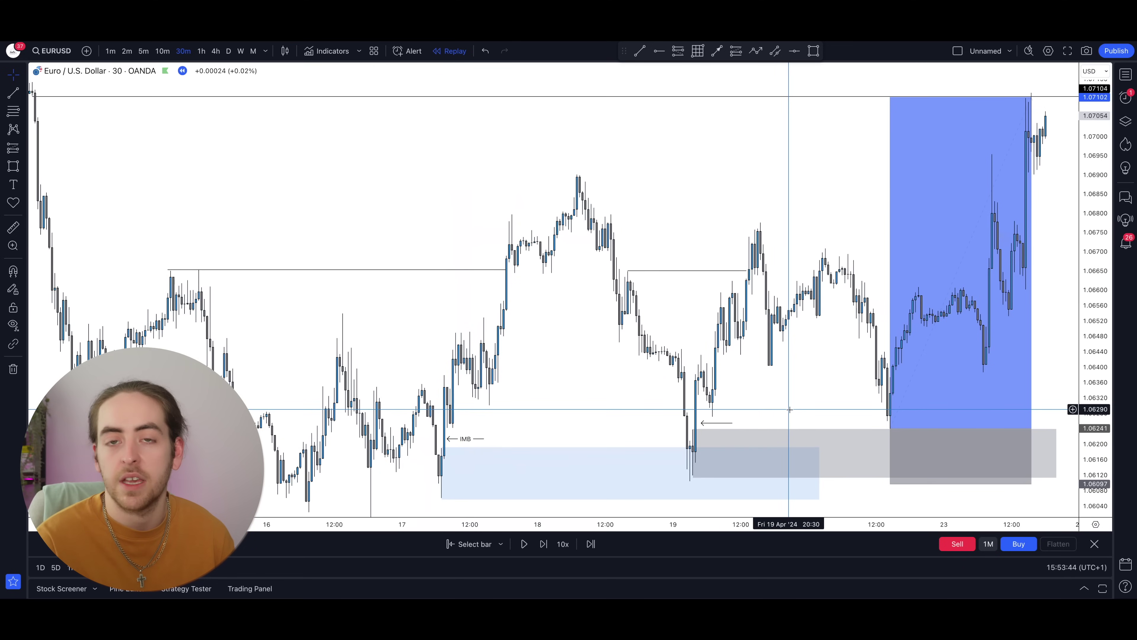
{"action": "left_click_drag", "start_coordinate": [391, 183], "coordinate": [518, 198]}
{"action": "left_click_drag", "start_coordinate": [433, 208], "coordinate": [437, 247]}
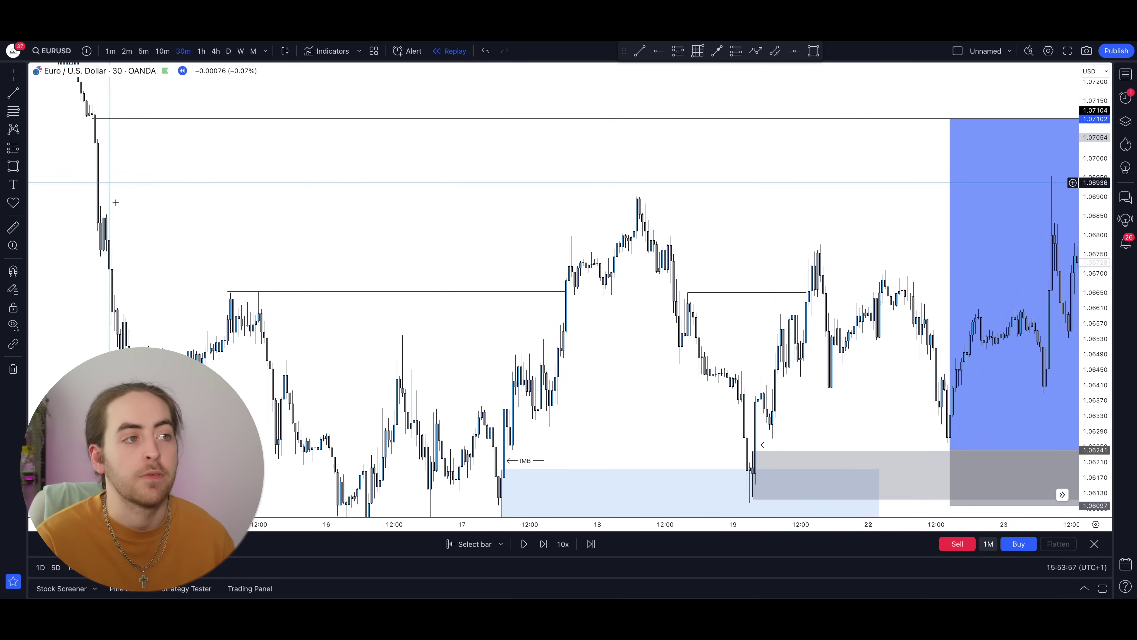
{"action": "left_click_drag", "start_coordinate": [520, 382], "coordinate": [521, 378]}
{"action": "left_click_drag", "start_coordinate": [657, 392], "coordinate": [614, 393]}
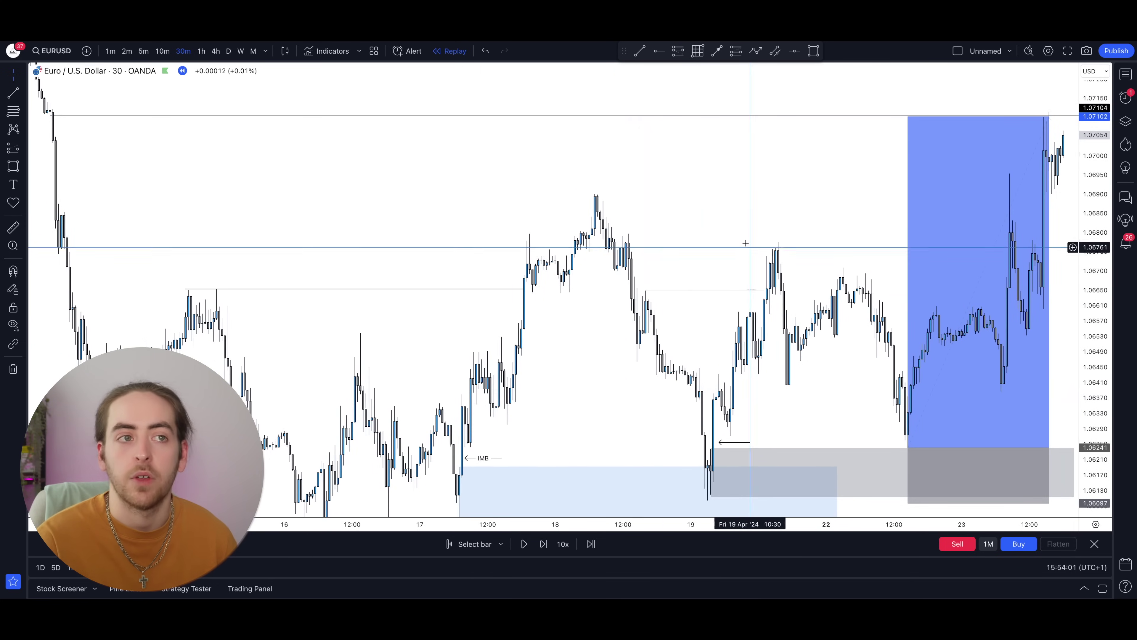
{"action": "scroll", "coordinate": [551, 120], "scroll_direction": "left", "scroll_amount": 15}
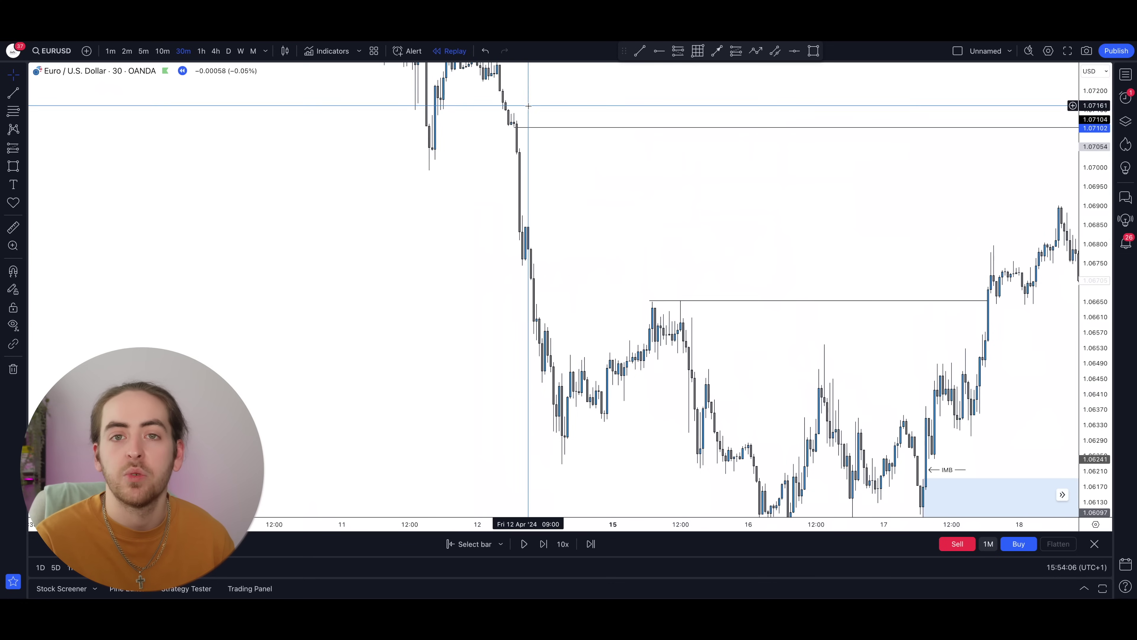
{"action": "left_click_drag", "start_coordinate": [802, 247], "coordinate": [432, 212]}
{"action": "left_click_drag", "start_coordinate": [798, 174], "coordinate": [643, 175]}
{"action": "left_click", "coordinate": [873, 223]}
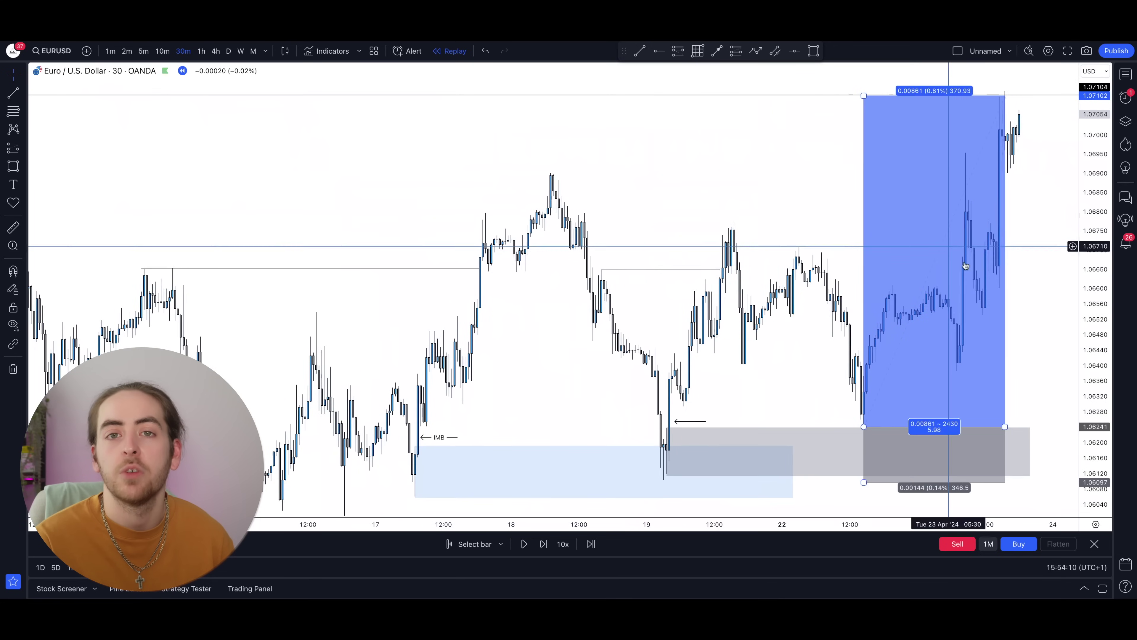
{"action": "left_click", "coordinate": [1011, 90]}
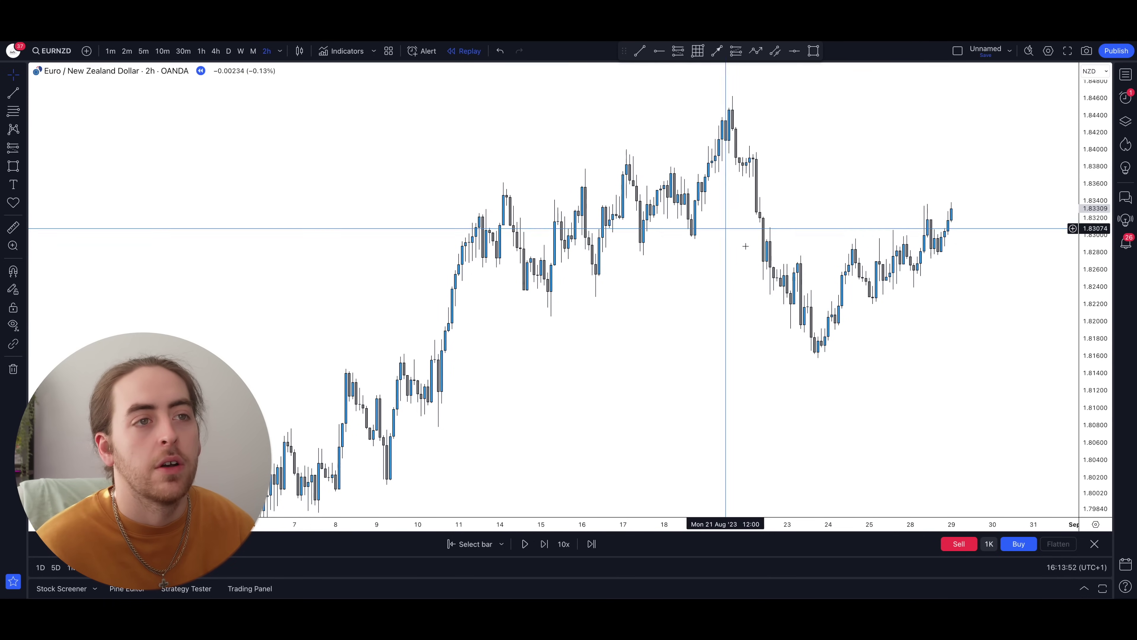
On the EURNZD chart, mark the broken 18 August low with a horizontal line and draw a 10 August demand zone from 1.81631 to 1.80799.
{"action": "left_click", "coordinate": [13, 92]}
{"action": "left_click", "coordinate": [763, 242]}
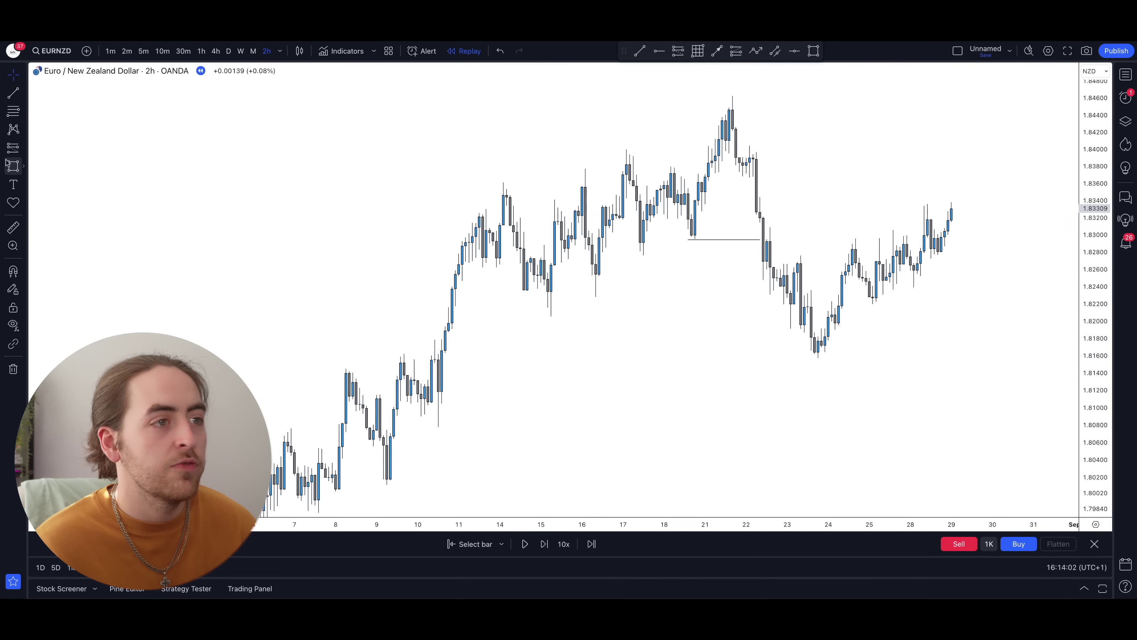
{"action": "left_click", "coordinate": [438, 353]}
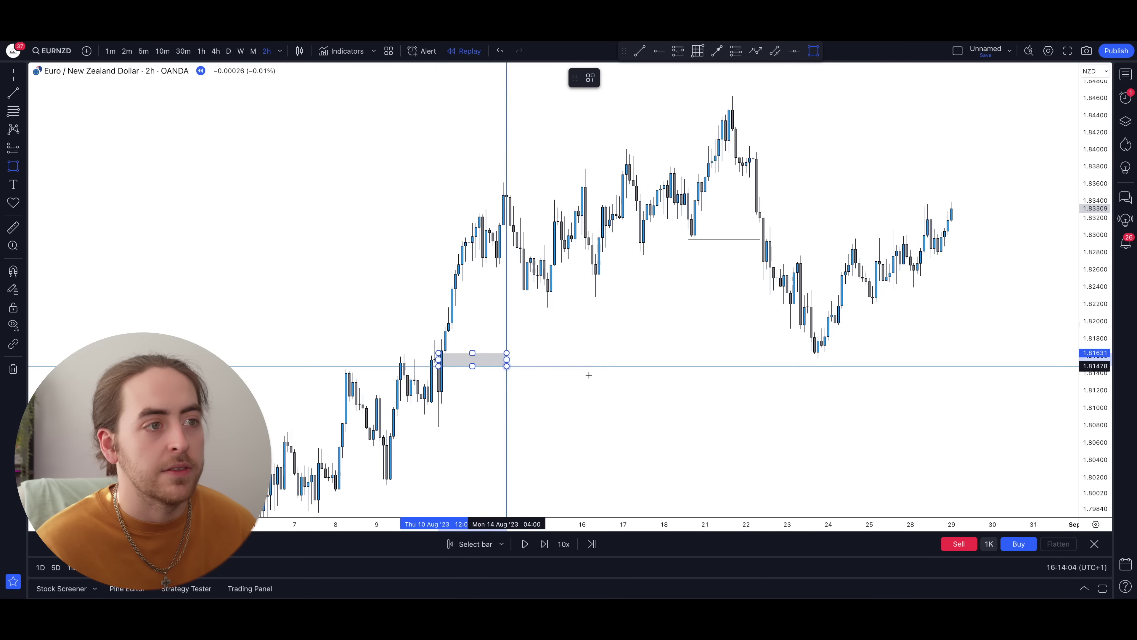
{"action": "left_click", "coordinate": [897, 424]}
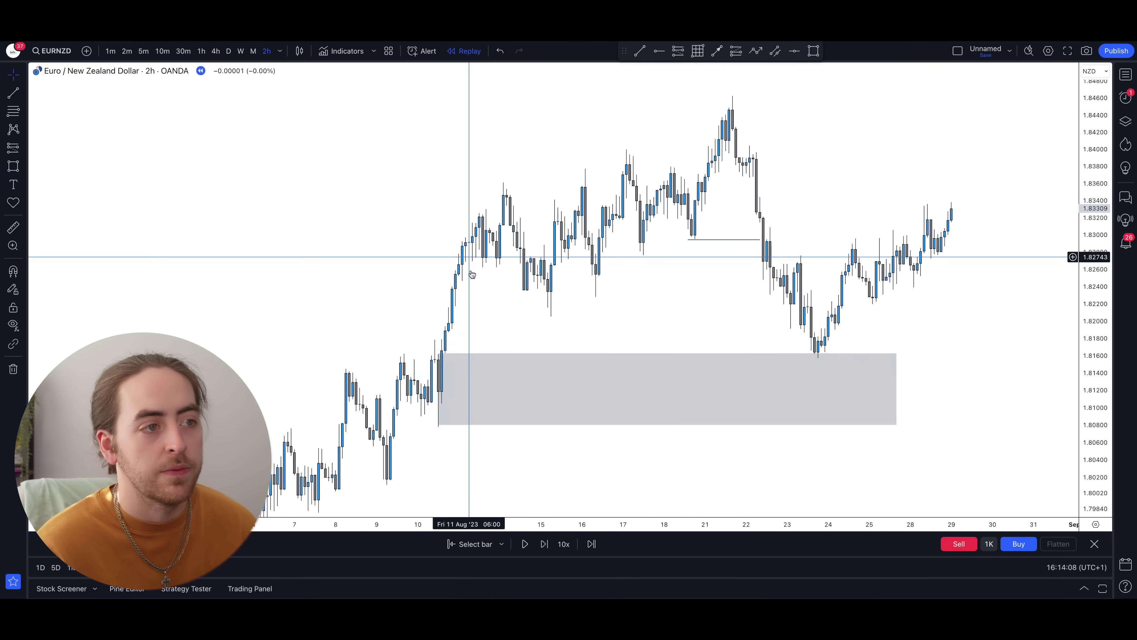
Draw a second demand zone rectangle from the 9 August low, spanning 1.80706 to about 1.8016.
{"action": "left_click", "coordinate": [13, 167]}
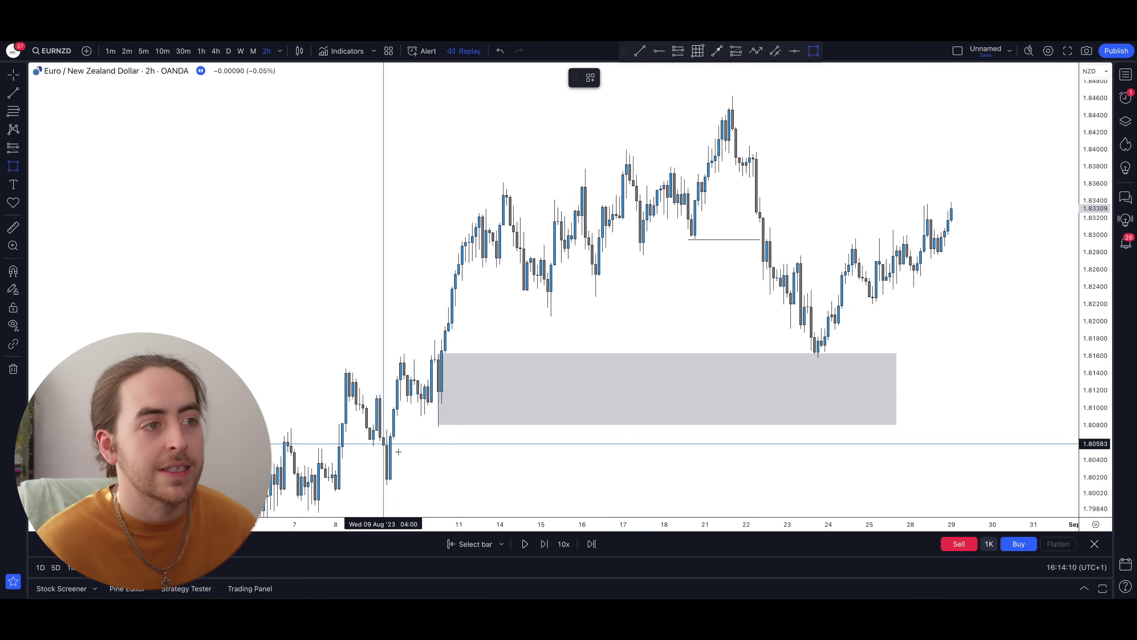
{"action": "left_click", "coordinate": [390, 434]}
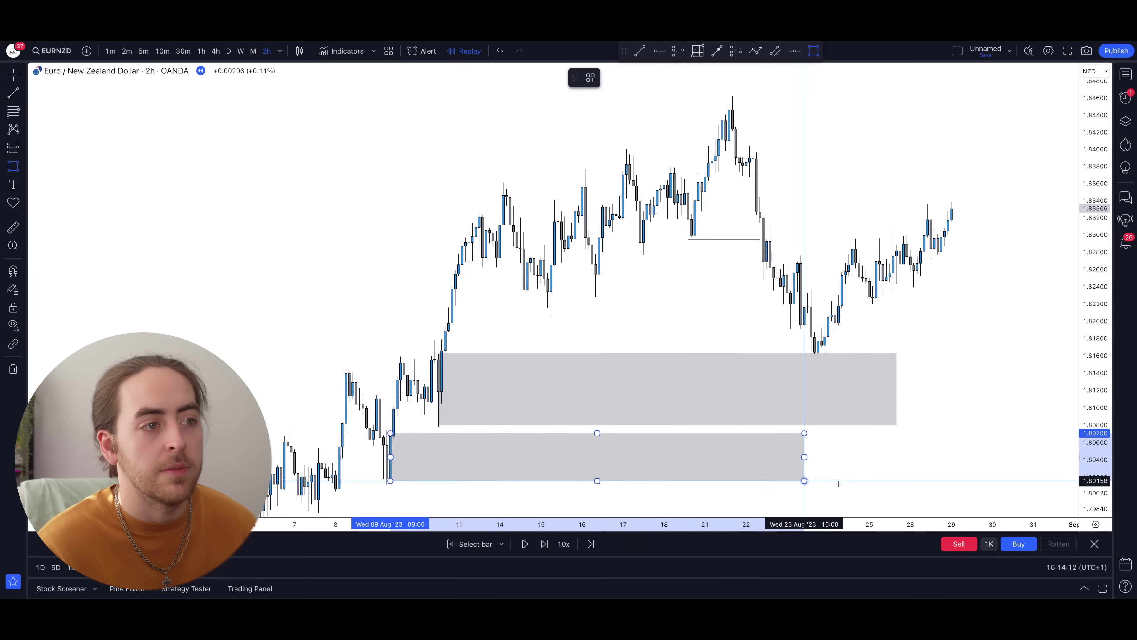
{"action": "left_click", "coordinate": [866, 482]}
{"action": "left_click", "coordinate": [876, 480]}
{"action": "key", "text": "Escape"}
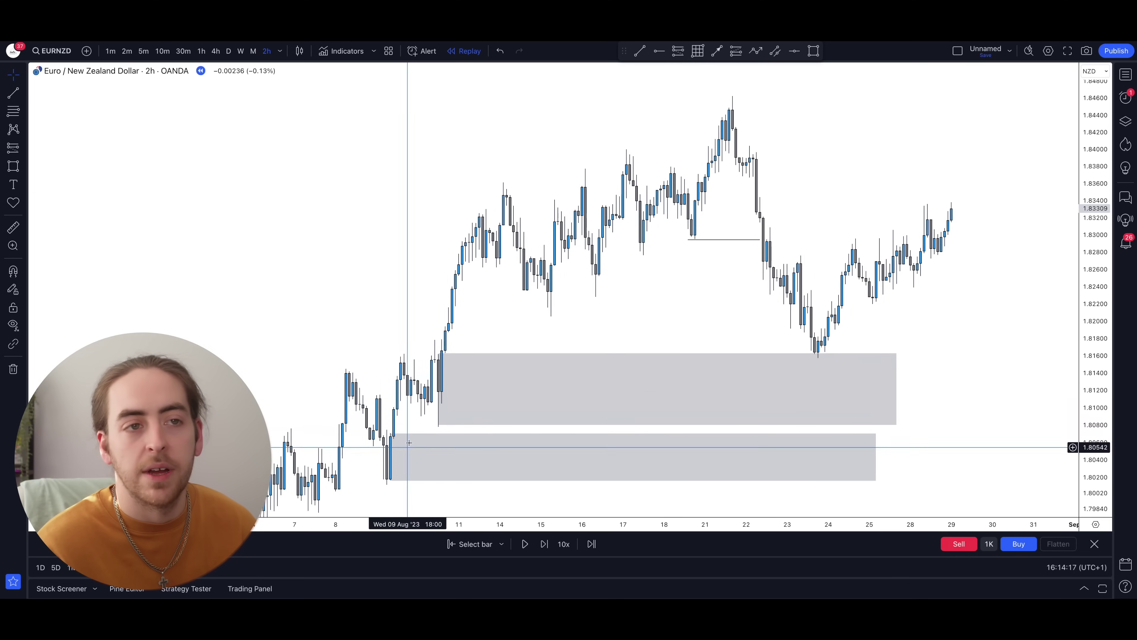
Draw supply zone rectangles from about 1.8396 to 1.8370 at the 22 August drop and from about 1.8460 to 1.8420 at the swing high.
{"action": "left_click_drag", "start_coordinate": [933, 316], "coordinate": [929, 317]}
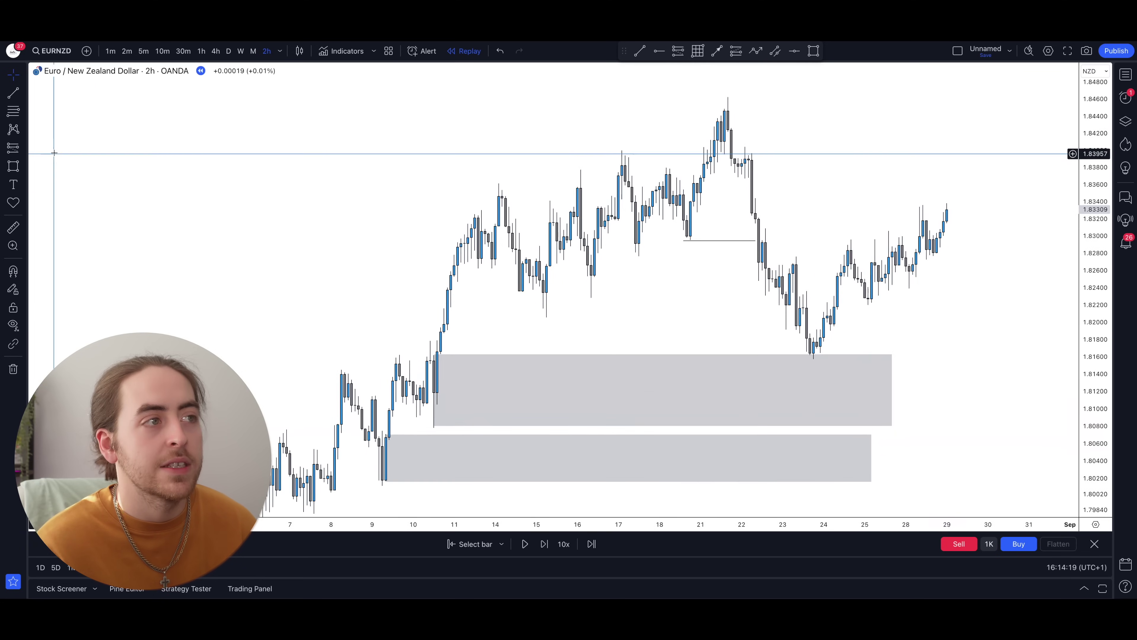
{"action": "left_click", "coordinate": [14, 167]}
{"action": "left_click_drag", "start_coordinate": [749, 153], "coordinate": [1005, 176]}
{"action": "left_click", "coordinate": [1017, 232]}
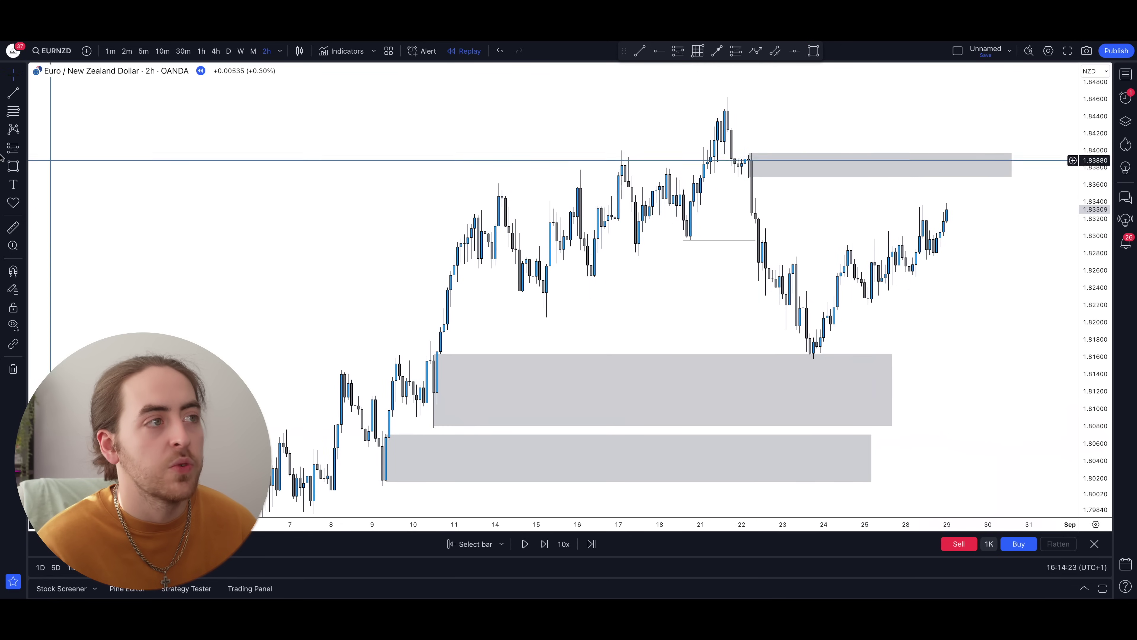
{"action": "key", "text": "alt+shift+r"}
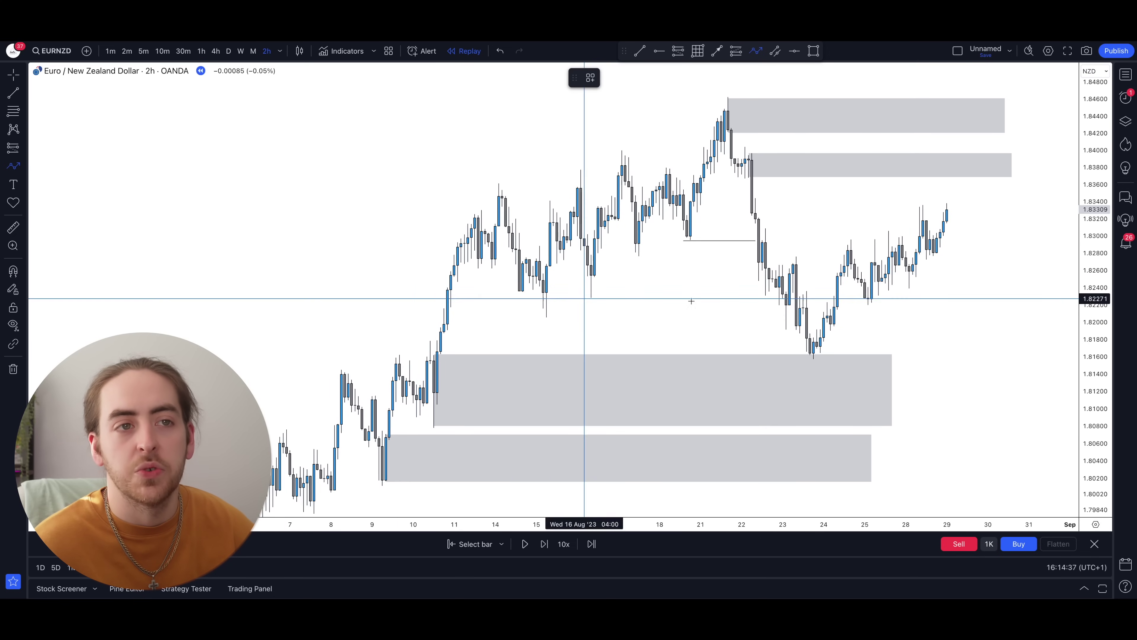
Sketch the expected price path rising through the first supply zone into the upper one and falling to about 1.8068 at the lower demand zone.
{"action": "left_click", "coordinate": [964, 191]}
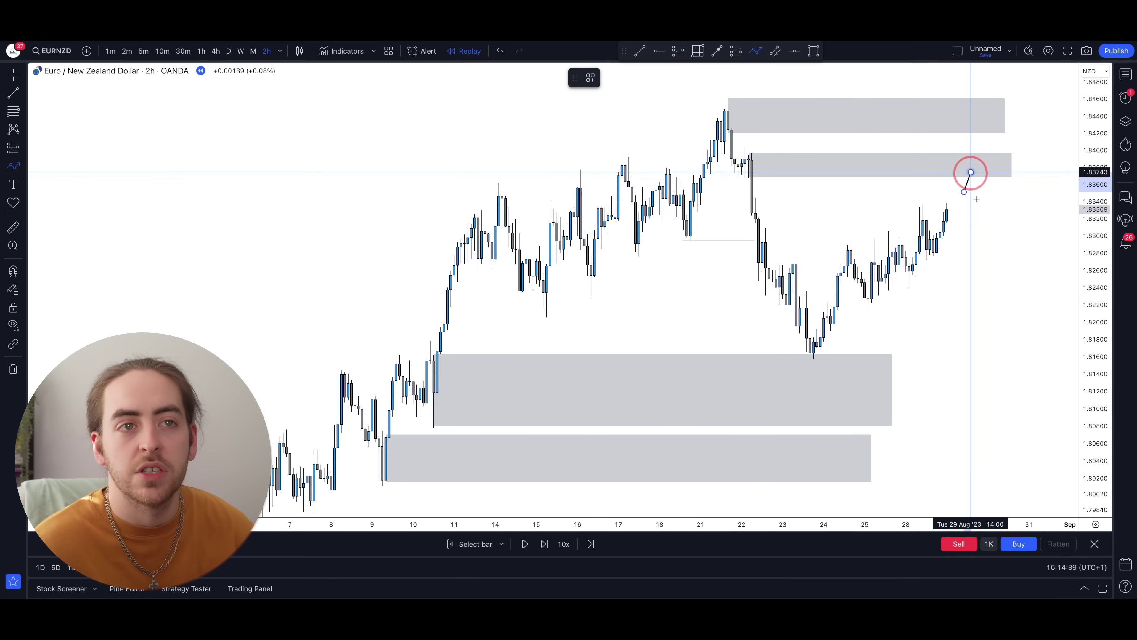
{"action": "left_click", "coordinate": [970, 172]}
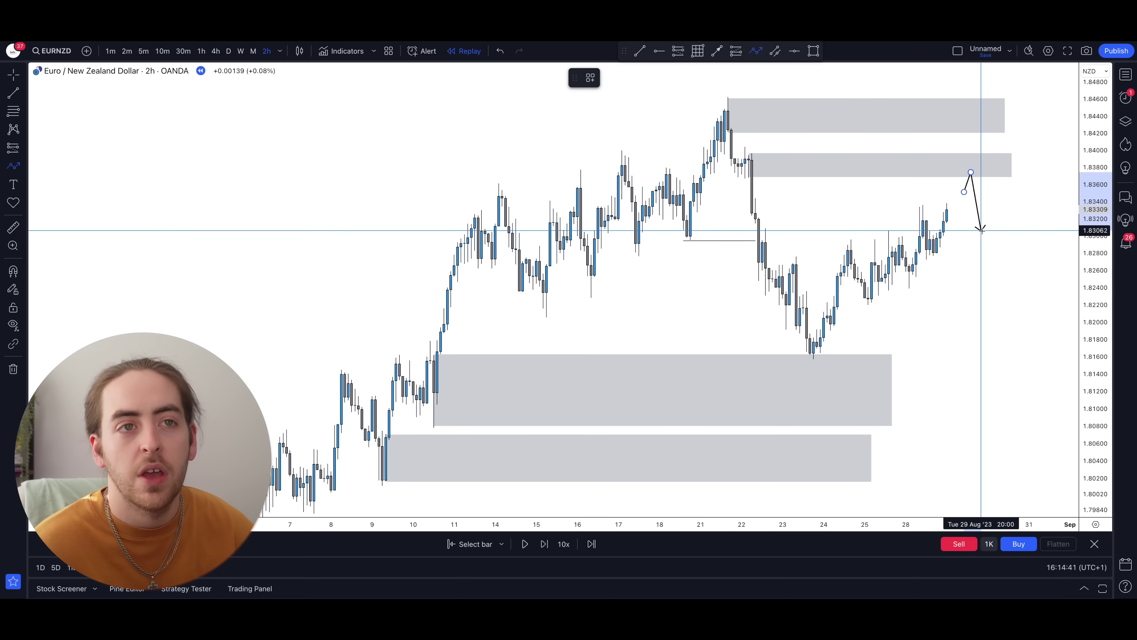
{"action": "left_click", "coordinate": [988, 122]}
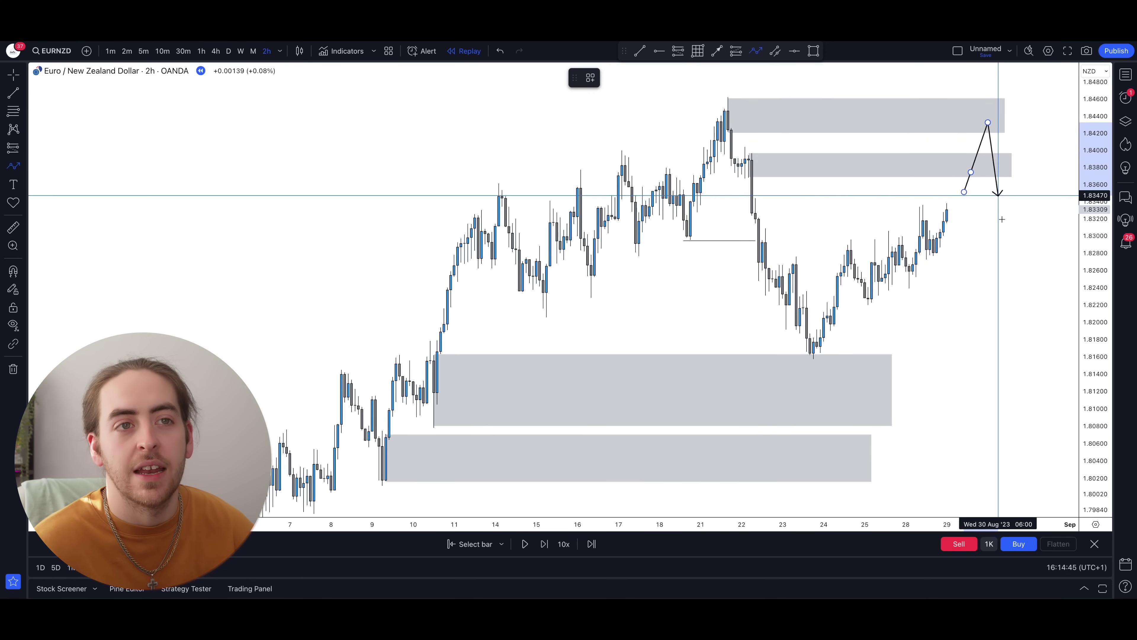
{"action": "double_click", "coordinate": [1040, 434]}
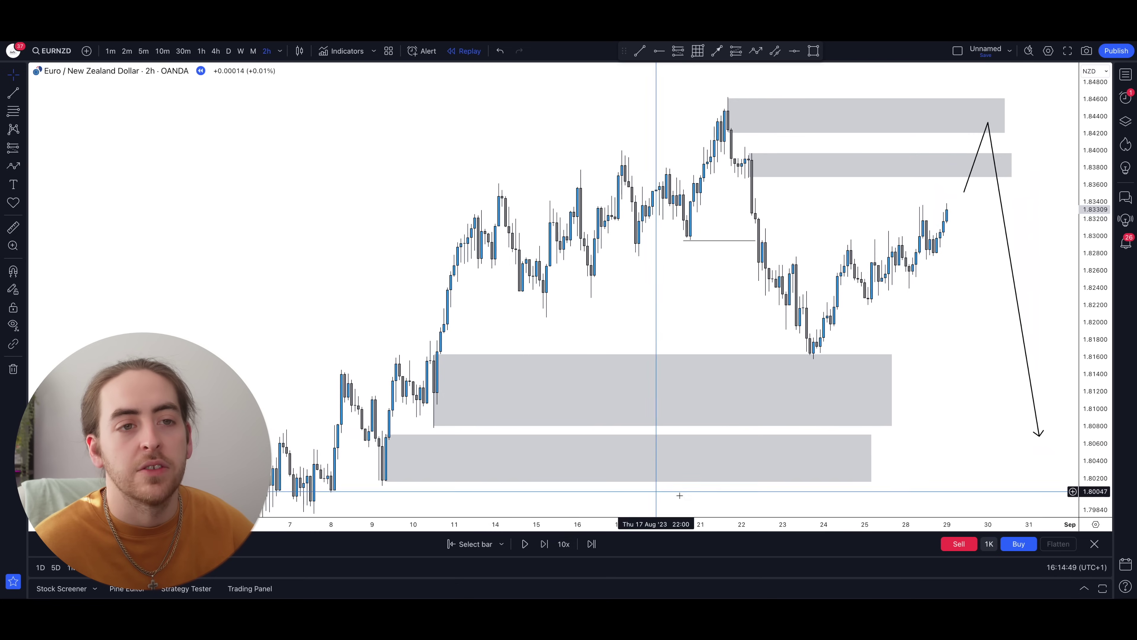
Delete the upper demand zone and extend the lower one forward in time to about 4 September.
{"action": "left_click", "coordinate": [871, 457]}
{"action": "left_click_drag", "start_coordinate": [958, 456], "coordinate": [917, 447]}
{"action": "left_click", "coordinate": [846, 365]}
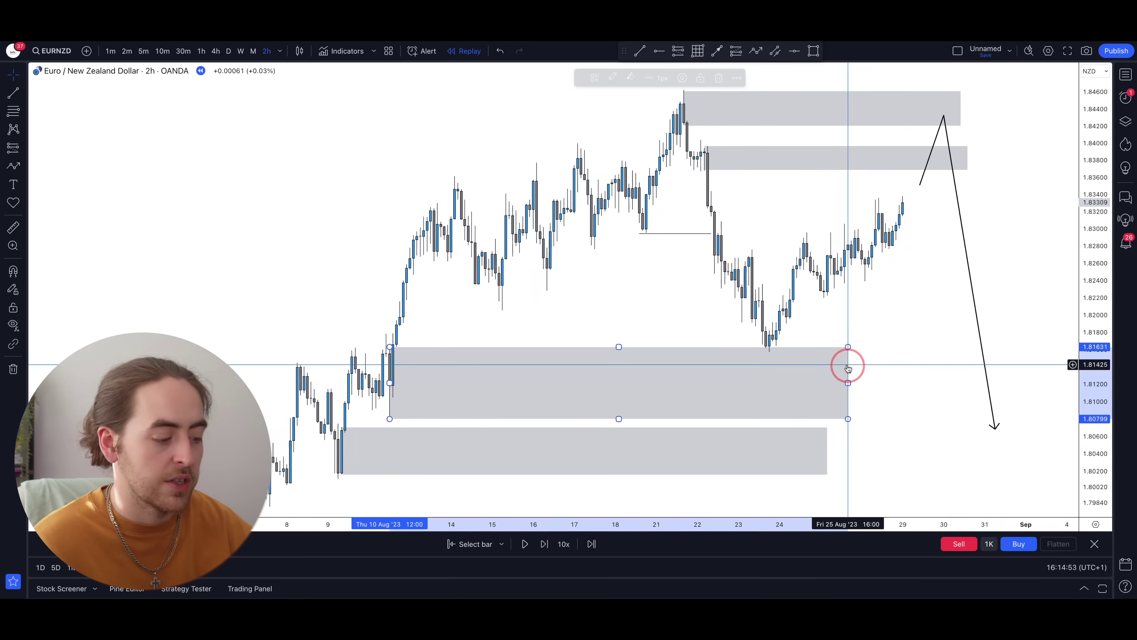
{"action": "key", "text": "Delete"}
{"action": "left_click_drag", "start_coordinate": [827, 451], "coordinate": [1066, 452]}
Mark the break of the 23 August high at about 1.8277 and draw a demand zone from about 1.8215 to 1.8190, spanning 24 to 31 August.
{"action": "left_click_drag", "start_coordinate": [1007, 316], "coordinate": [1001, 318]}
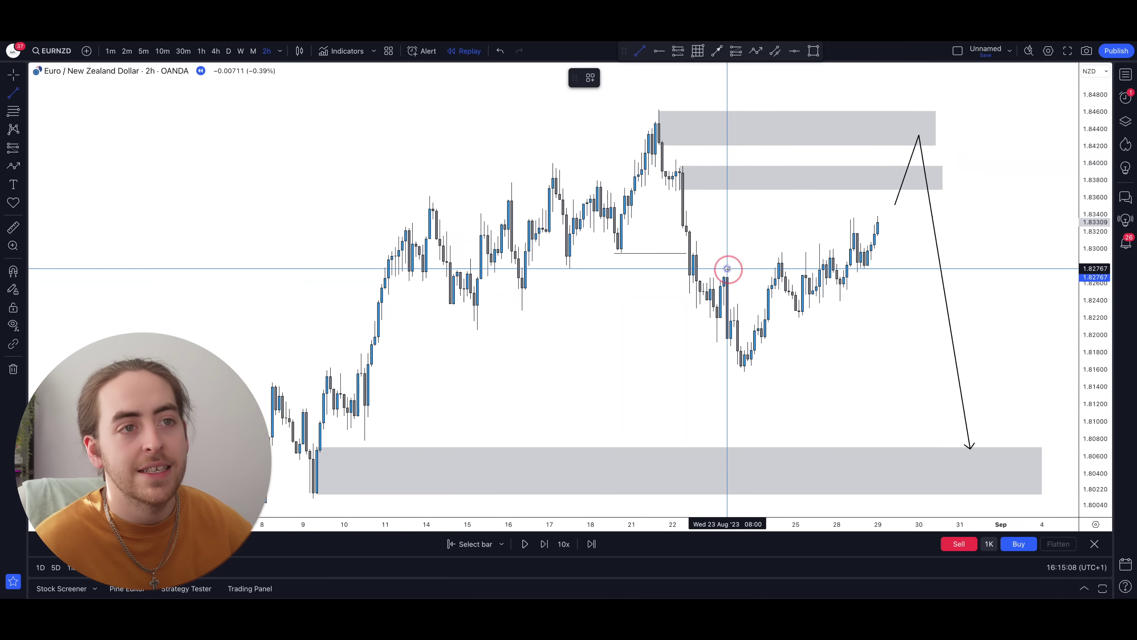
{"action": "left_click", "coordinate": [773, 269]}
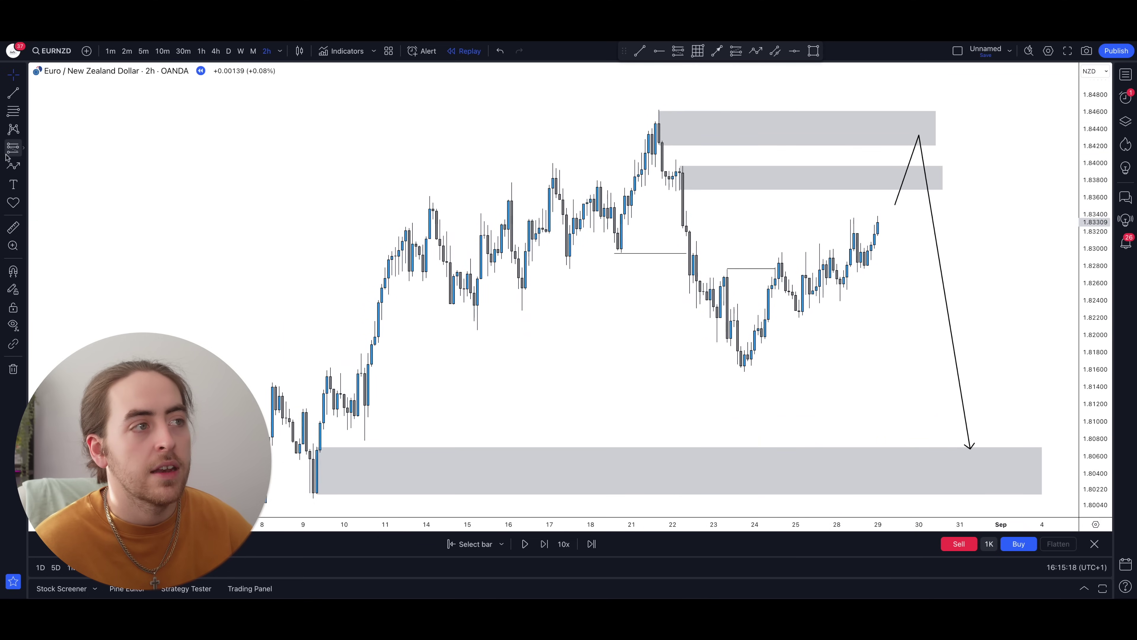
{"action": "left_click", "coordinate": [10, 164]}
{"action": "left_click", "coordinate": [67, 339]}
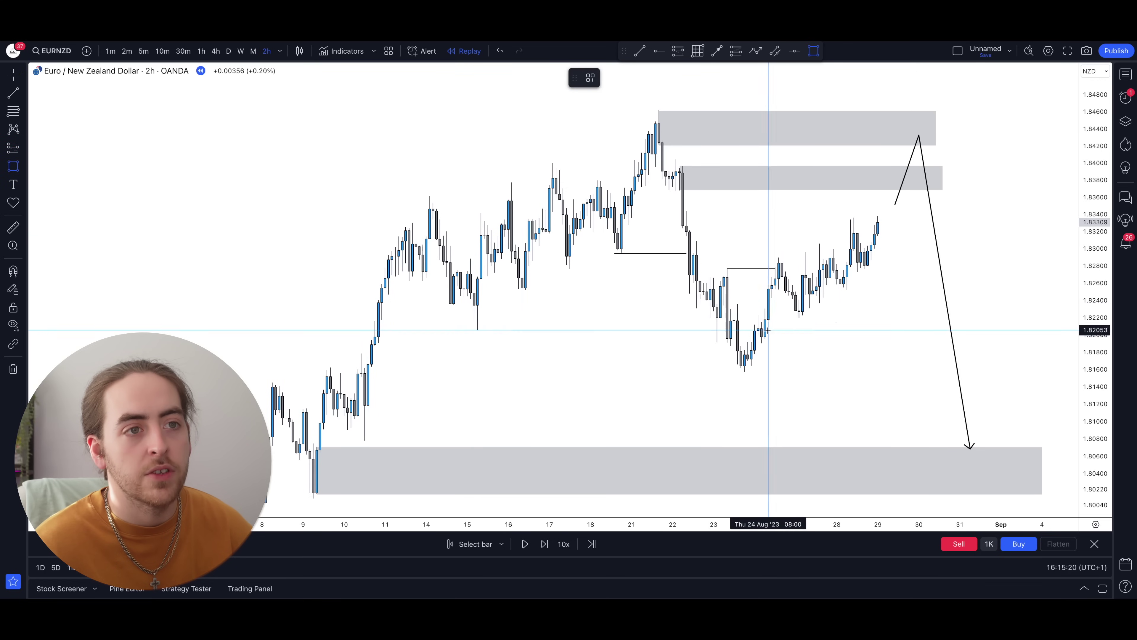
{"action": "mouse_move", "coordinate": [761, 322]}
{"action": "left_mouse_down"}
{"action": "mouse_move", "coordinate": [886, 330]}
{"action": "mouse_move", "coordinate": [912, 344]}
{"action": "left_mouse_up"}
{"action": "left_click", "coordinate": [900, 377]}
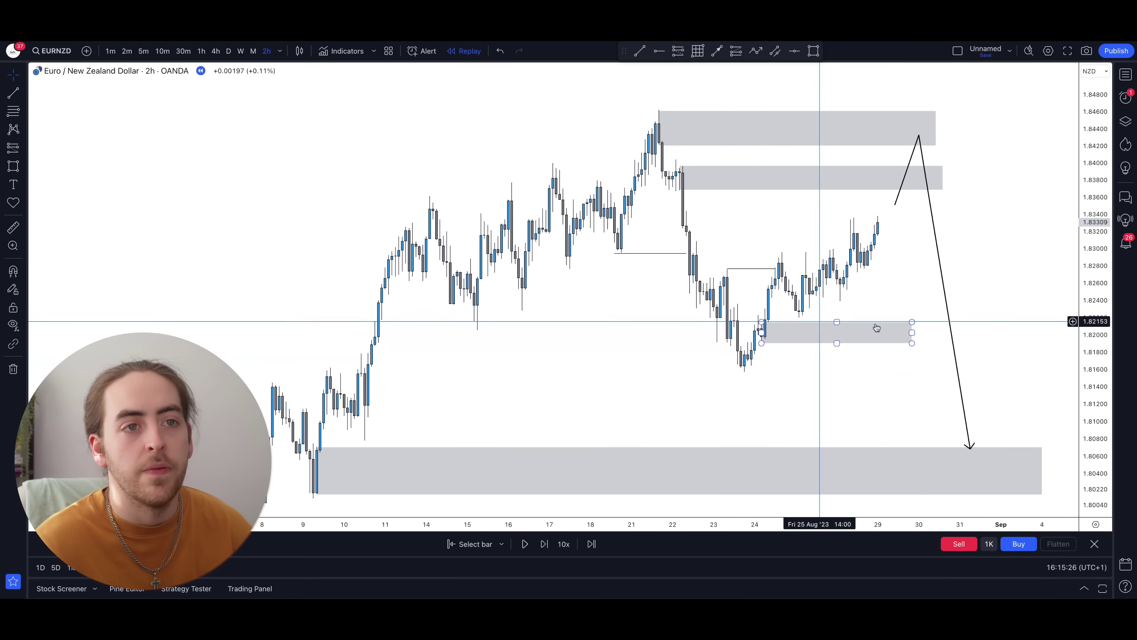
{"action": "left_click_drag", "start_coordinate": [912, 332], "coordinate": [977, 330]}
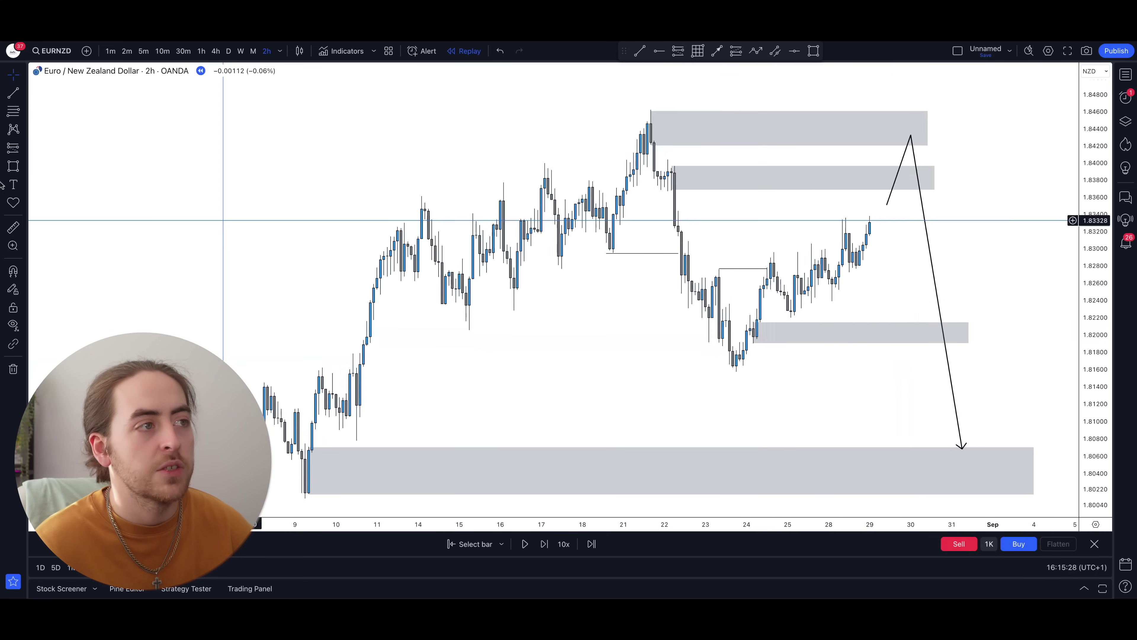
Place a long position with entry at 1.82148, stop at 1.81631 and target at 1.83699, ending around 30 August.
{"action": "left_click", "coordinate": [12, 151]}
{"action": "left_click", "coordinate": [58, 158]}
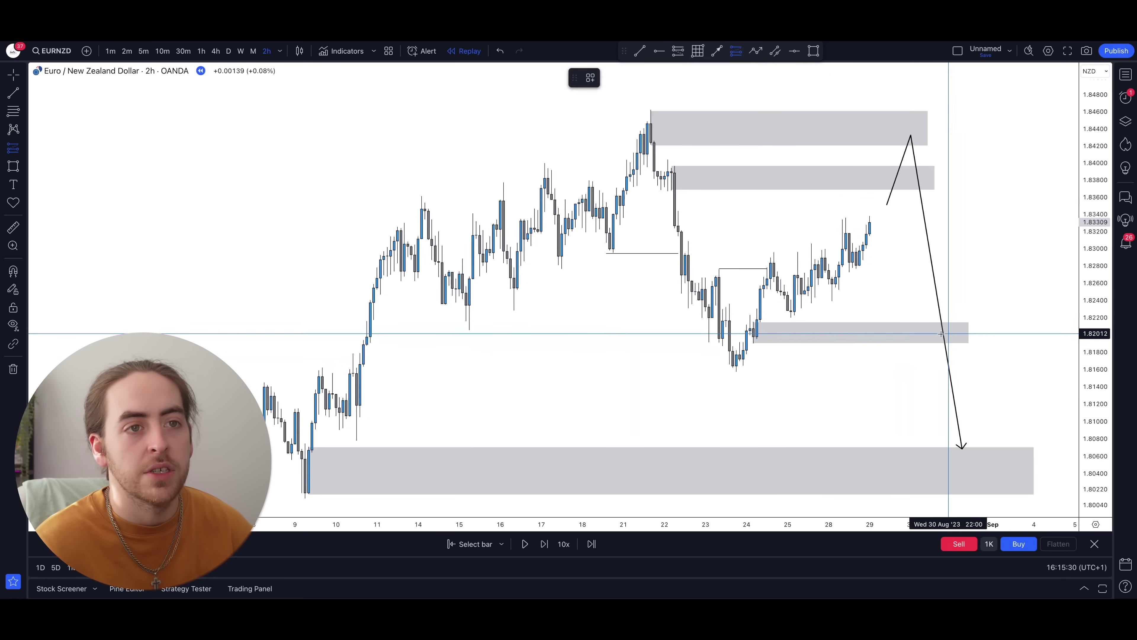
{"action": "left_click", "coordinate": [888, 322]}
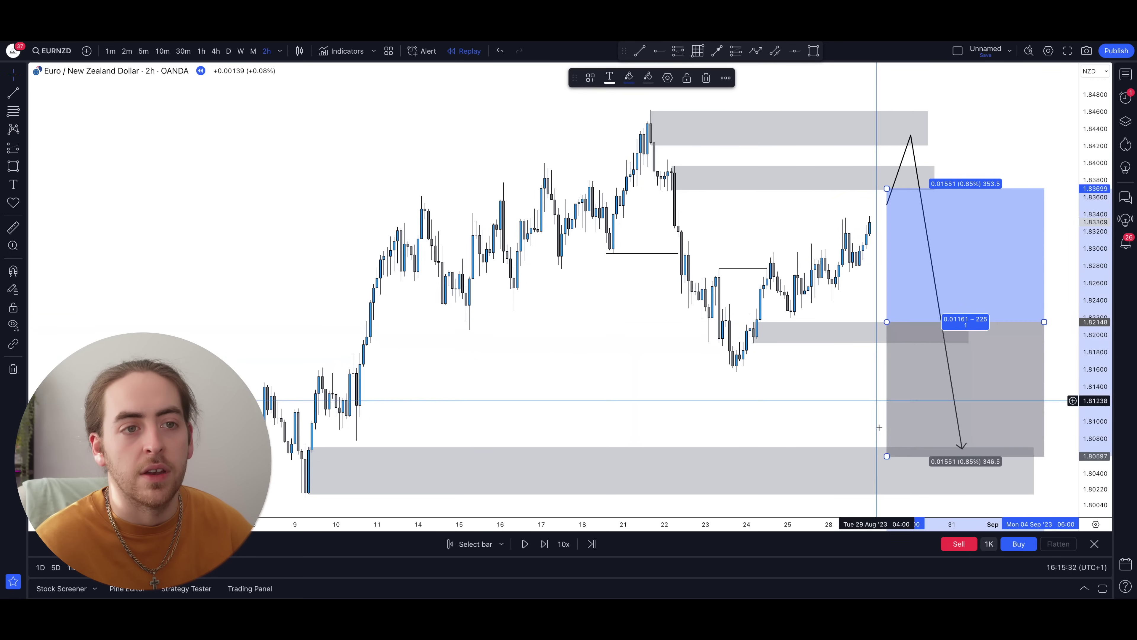
{"action": "left_click_drag", "start_coordinate": [887, 457], "coordinate": [887, 366]}
{"action": "left_click_drag", "start_coordinate": [816, 427], "coordinate": [815, 433]}
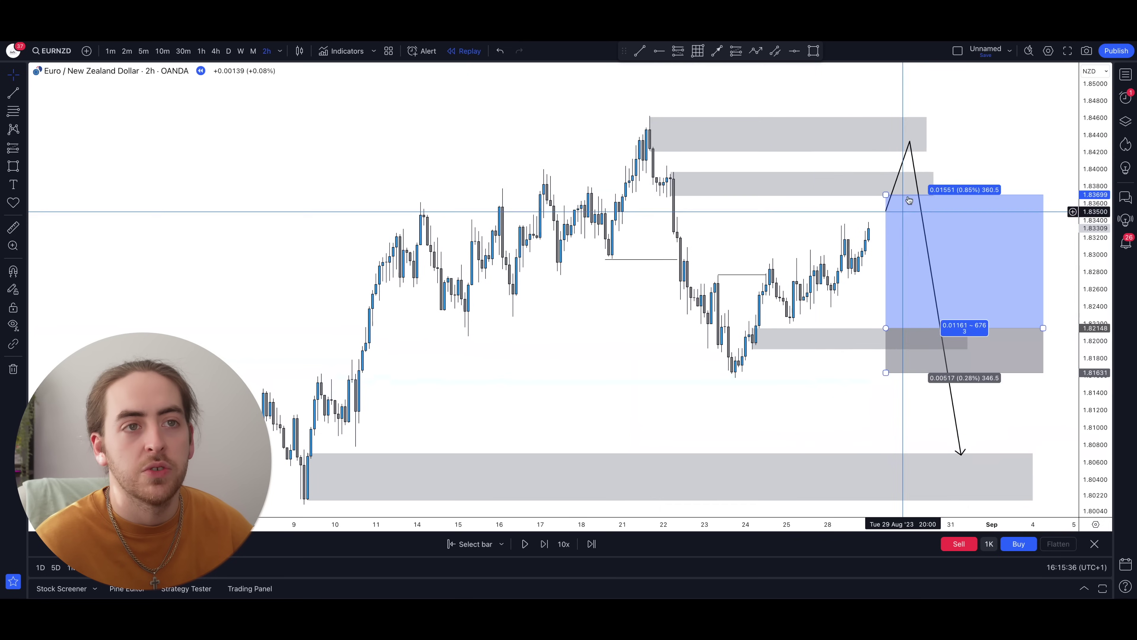
{"action": "left_click", "coordinate": [887, 195]}
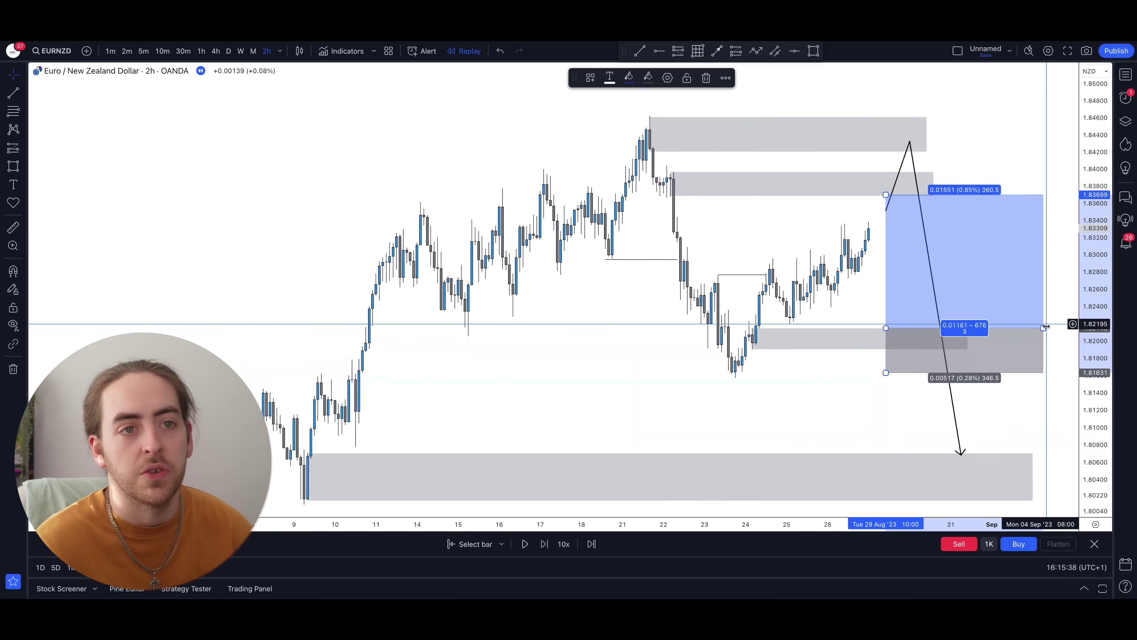
{"action": "left_click_drag", "start_coordinate": [1043, 328], "coordinate": [934, 326]}
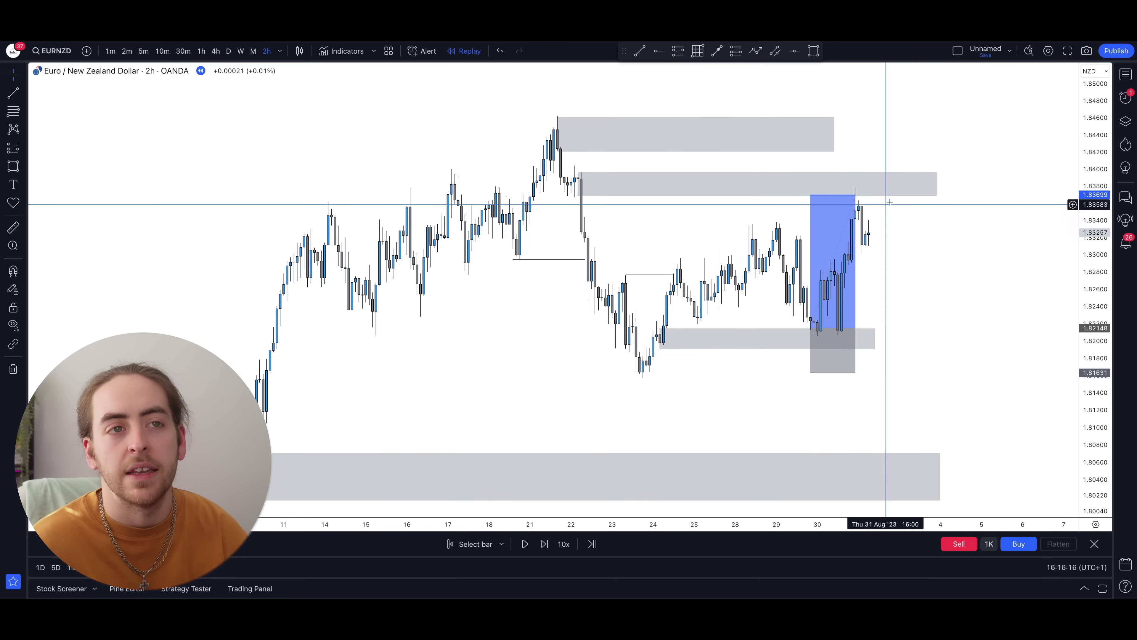
Extend the uppermost supply zone to about 4 September and draw a supply zone from about 1.8338 to 1.8310, spanning 31 August to 7 September.
{"action": "left_click_drag", "start_coordinate": [989, 183], "coordinate": [970, 180]}
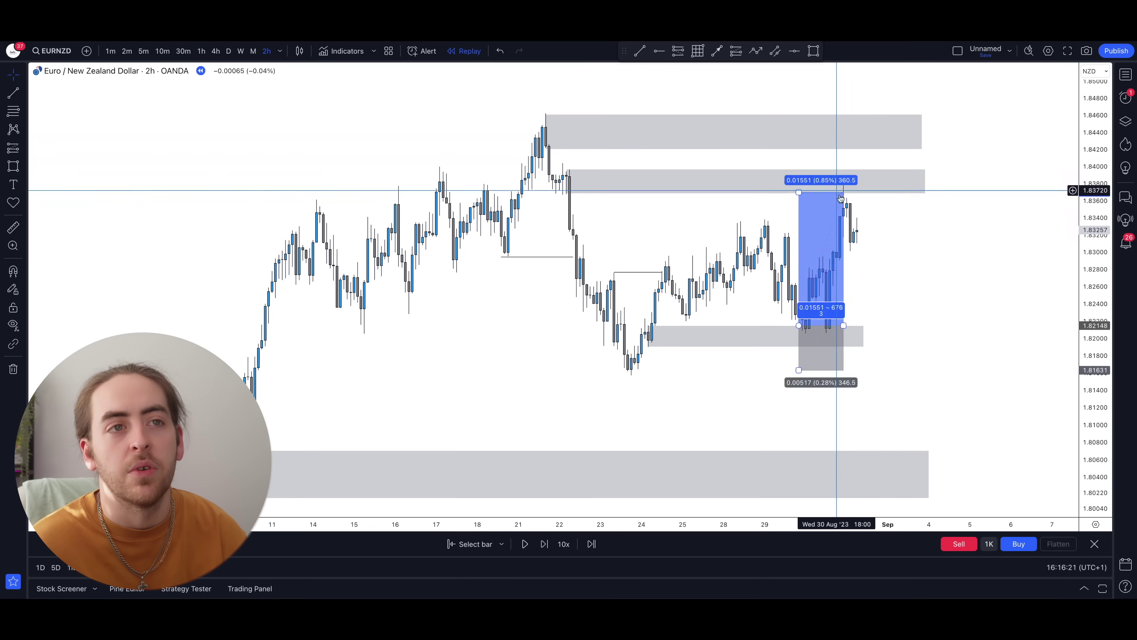
{"action": "left_click", "coordinate": [892, 120]}
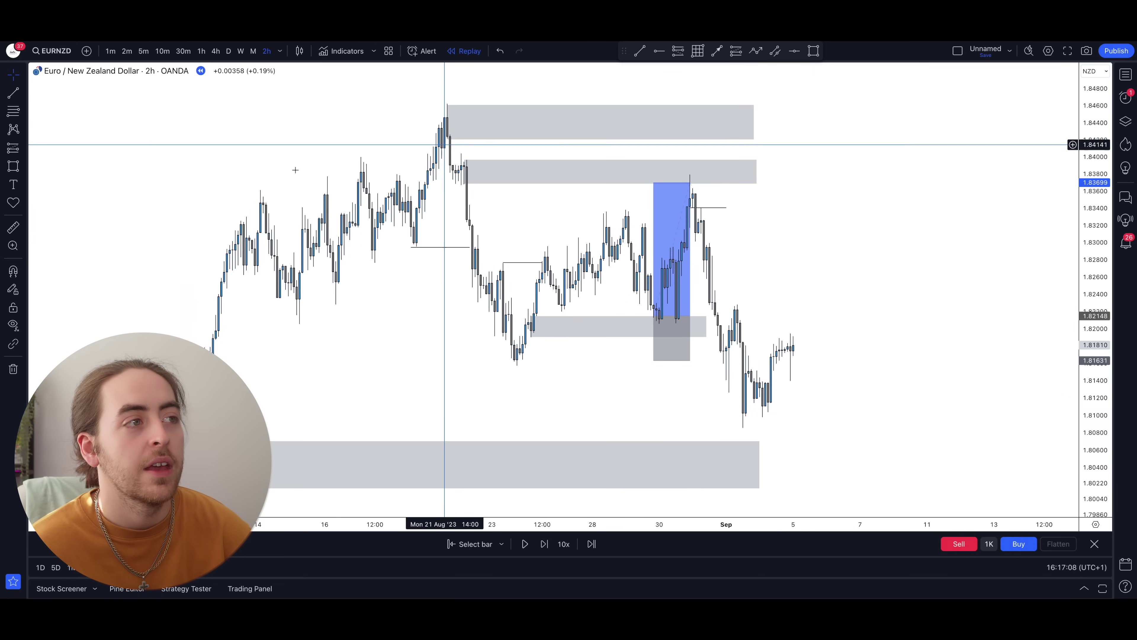
{"action": "left_click", "coordinate": [14, 166]}
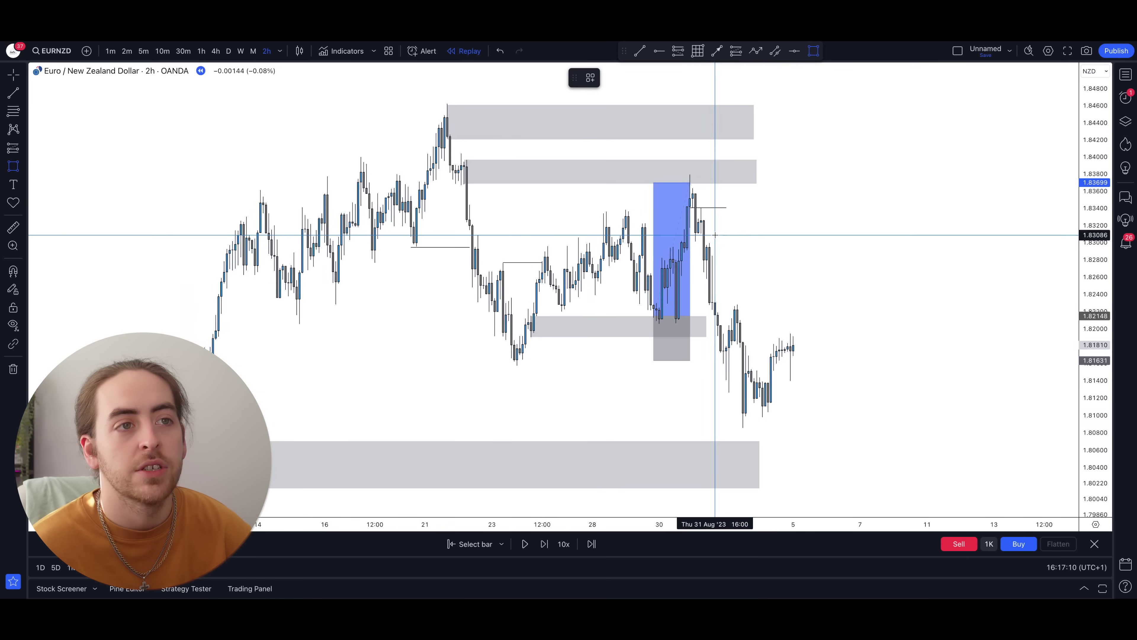
{"action": "left_click", "coordinate": [701, 233]}
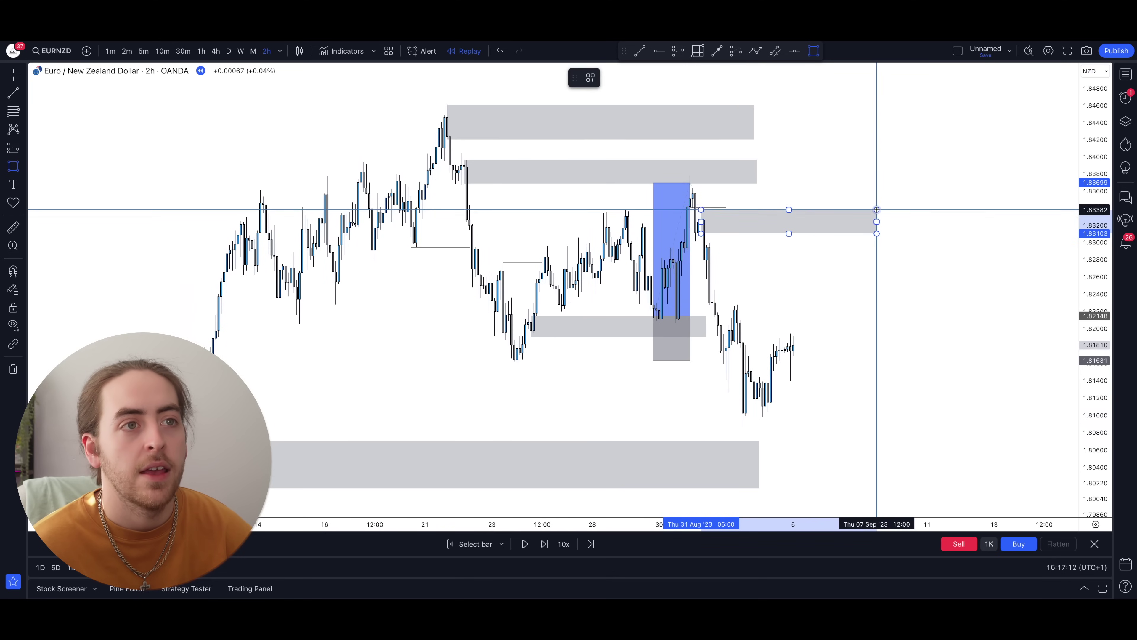
{"action": "left_click", "coordinate": [877, 208]}
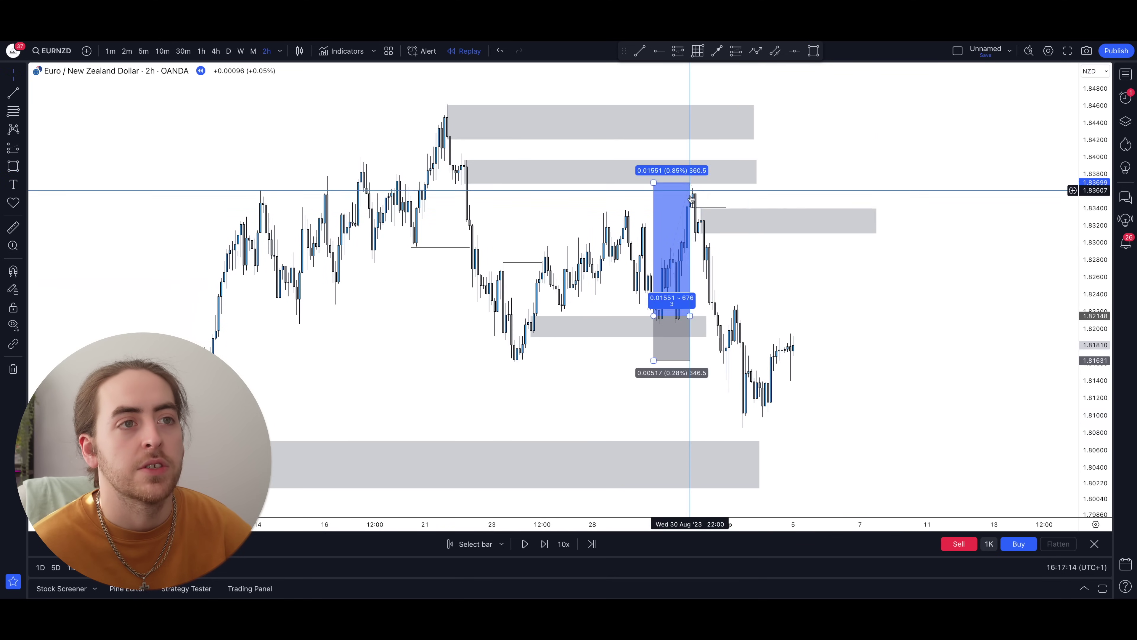